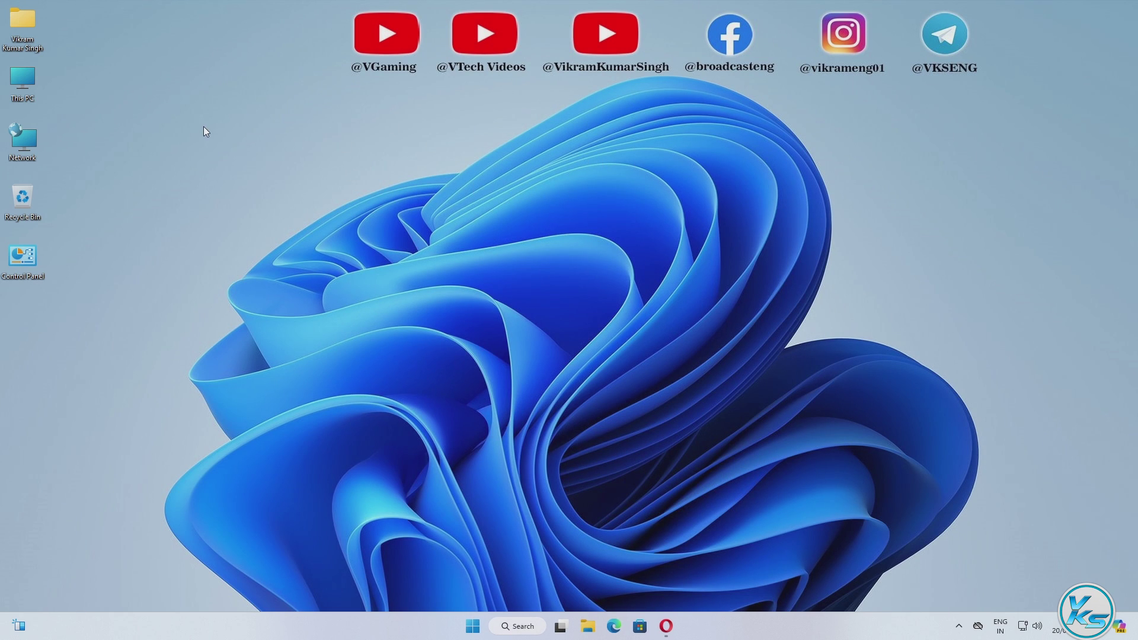
Open the SoftwareDistribution folder inside the Windows folder on Local Disk (C:)
double_click(24, 81)
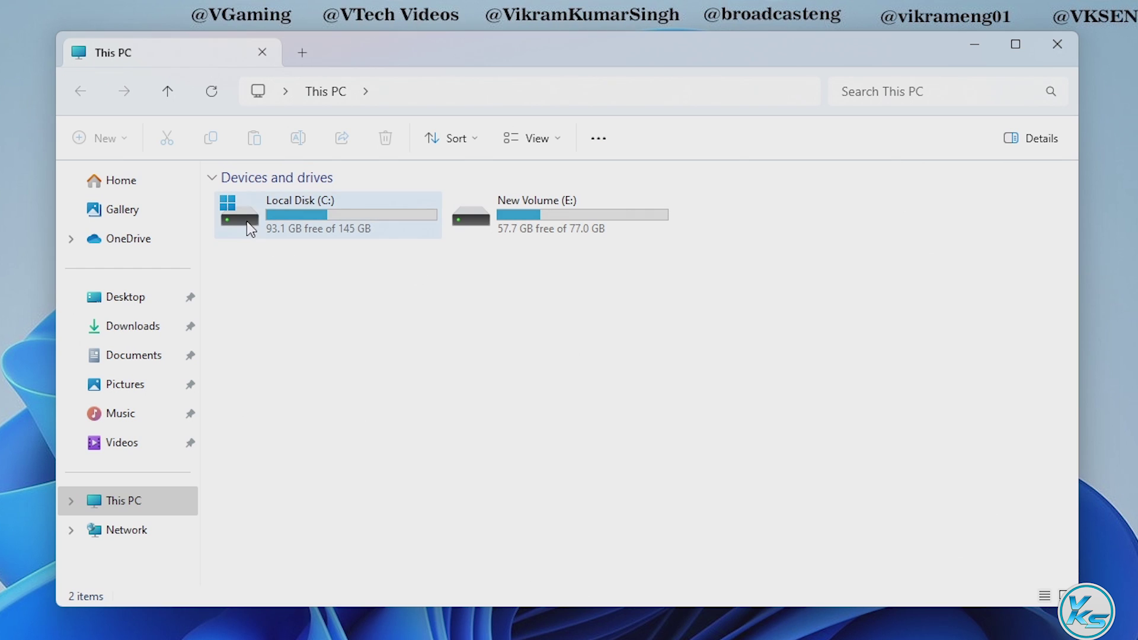
double_click(326, 218)
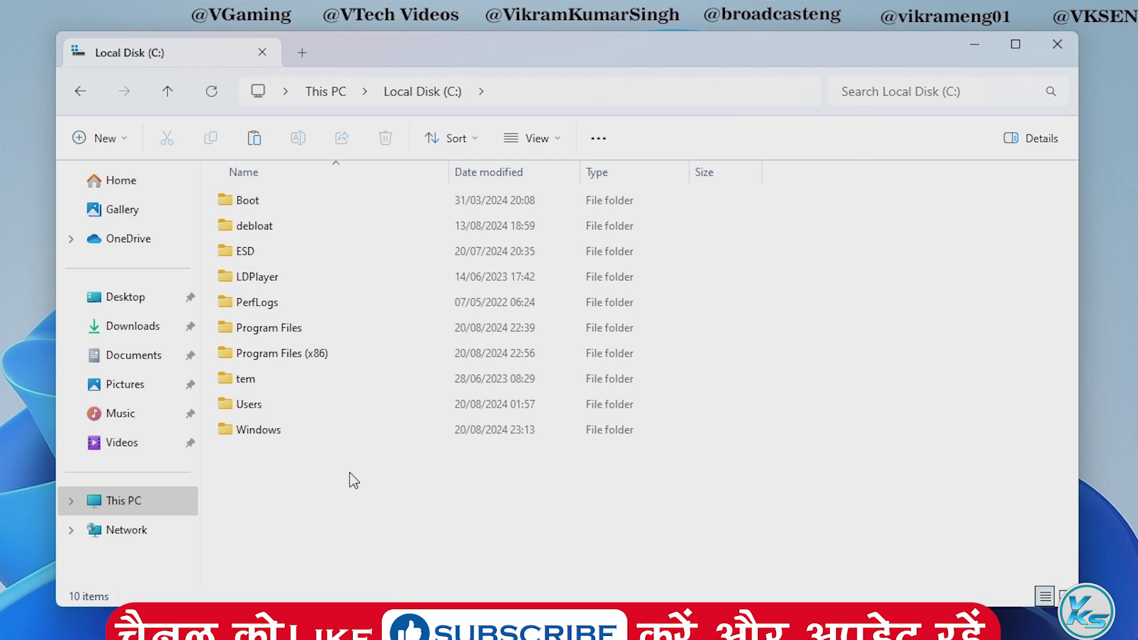
double_click(285, 433)
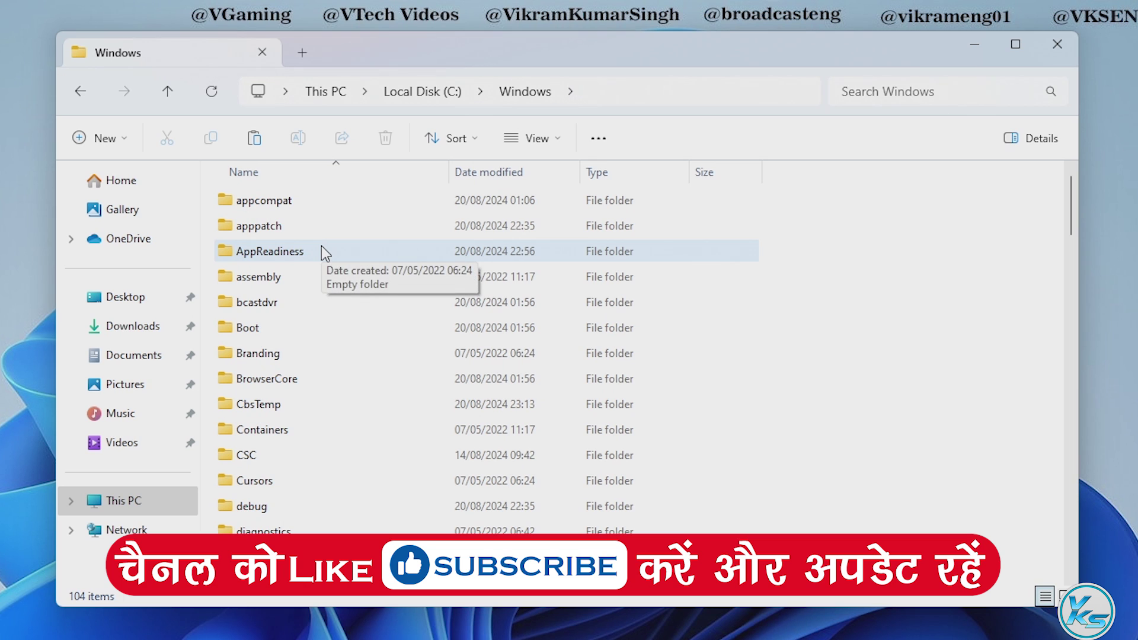
scroll(321, 254, "down", 13)
scroll(322, 261, "down", 6)
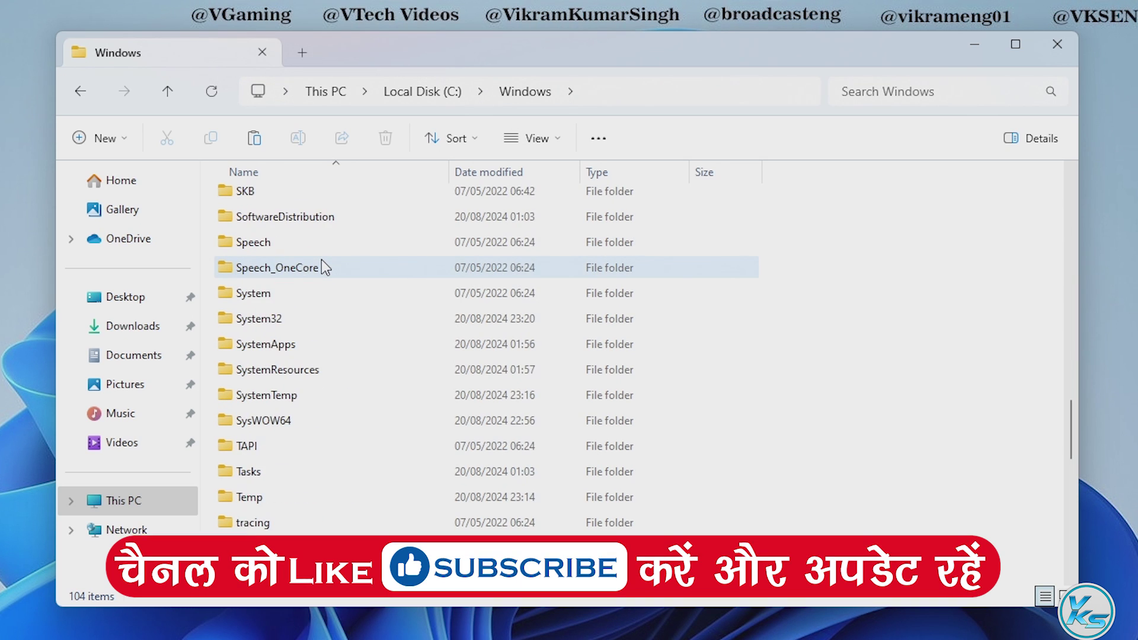
key("s")
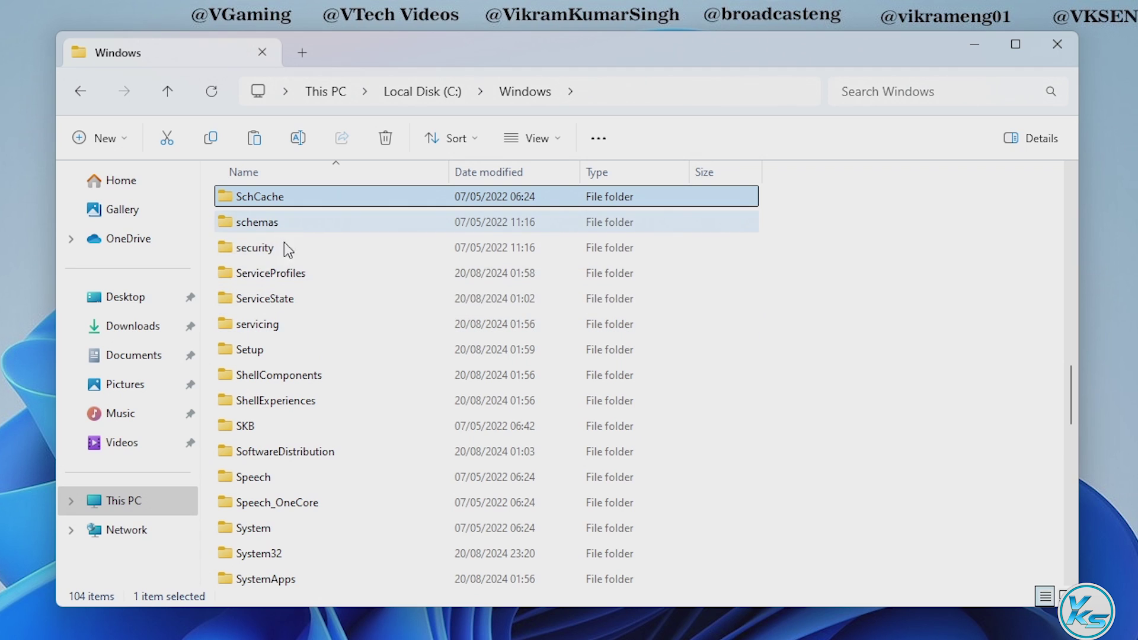
scroll(304, 325, "down", 2)
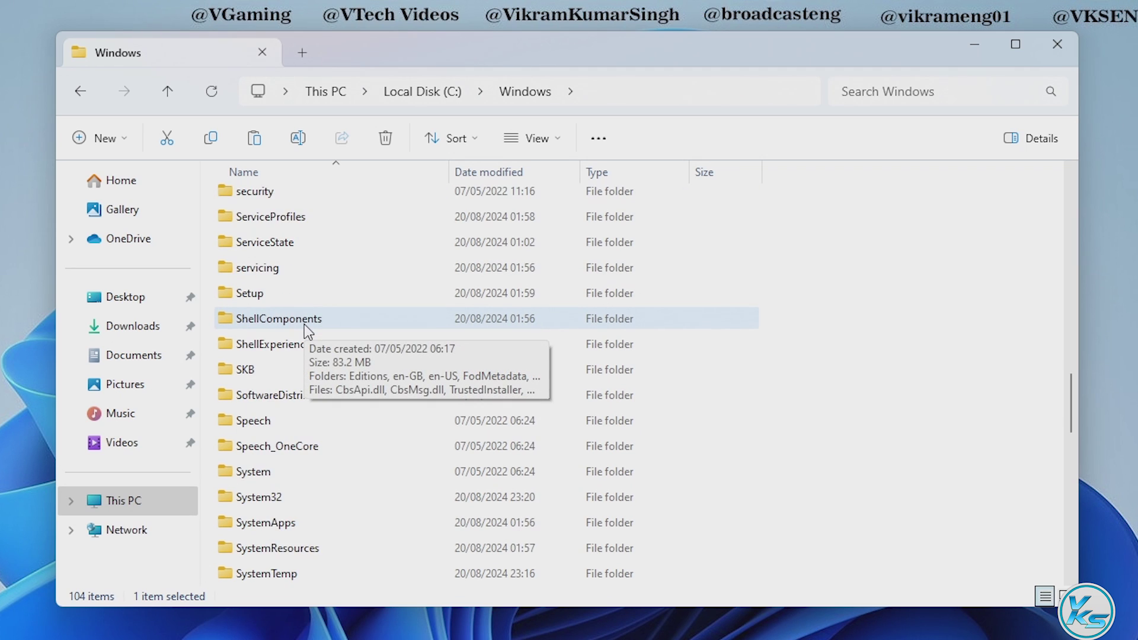
double_click(268, 403)
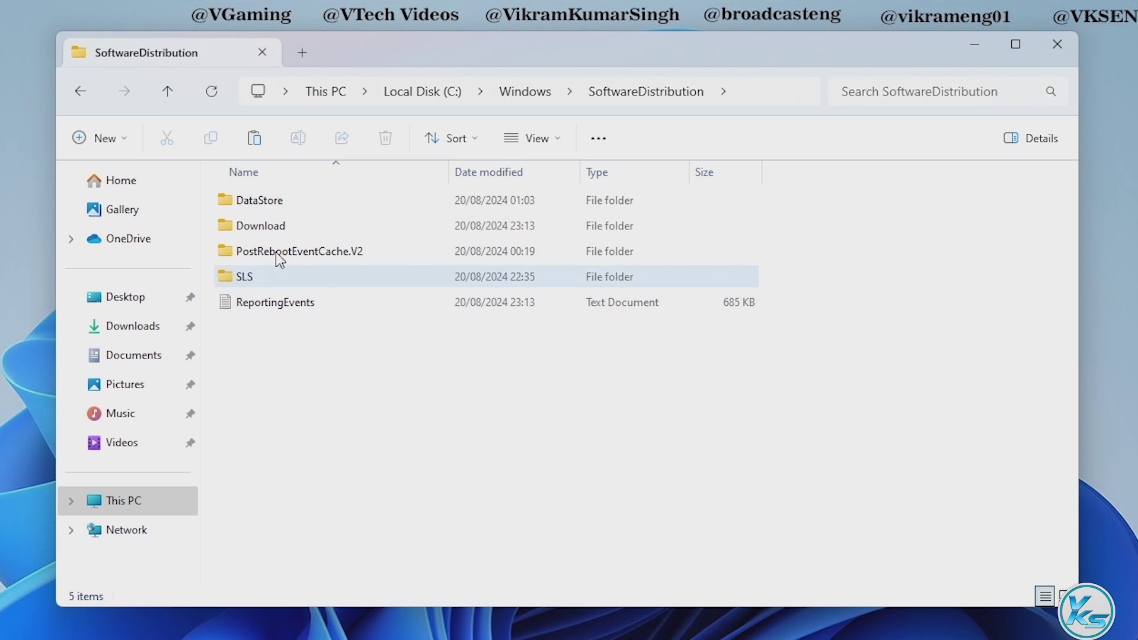
Delete the DataStore and Download folders from SoftwareDistribution and close the folder window
left_click(264, 202)
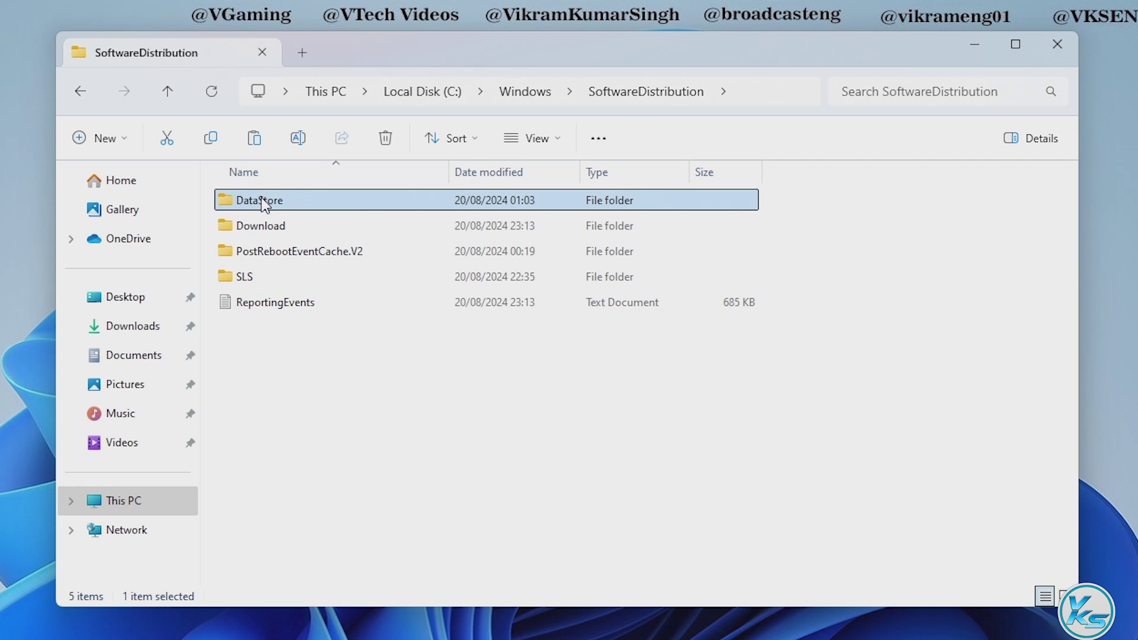
left_click(283, 232, "ctrl")
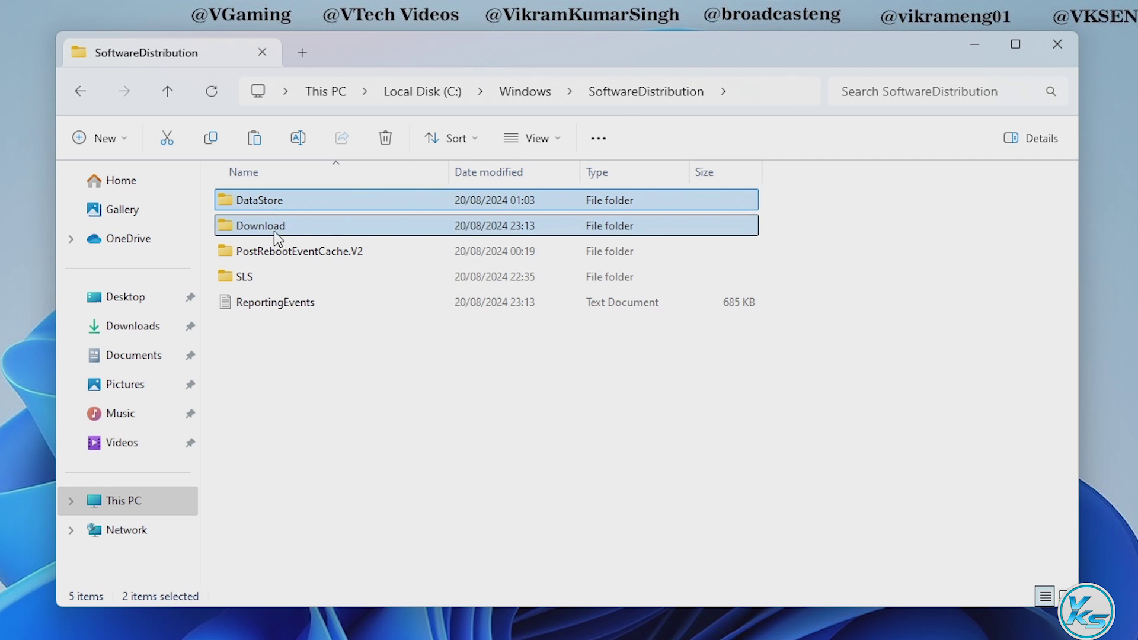
mouse_move(274, 222)
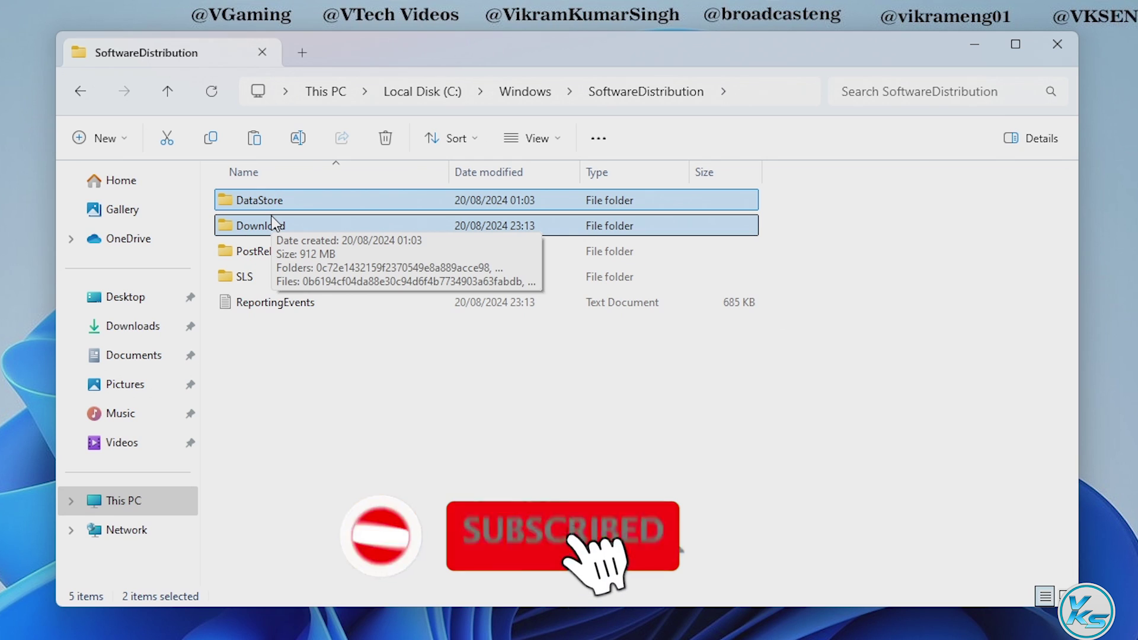
right_click(274, 222)
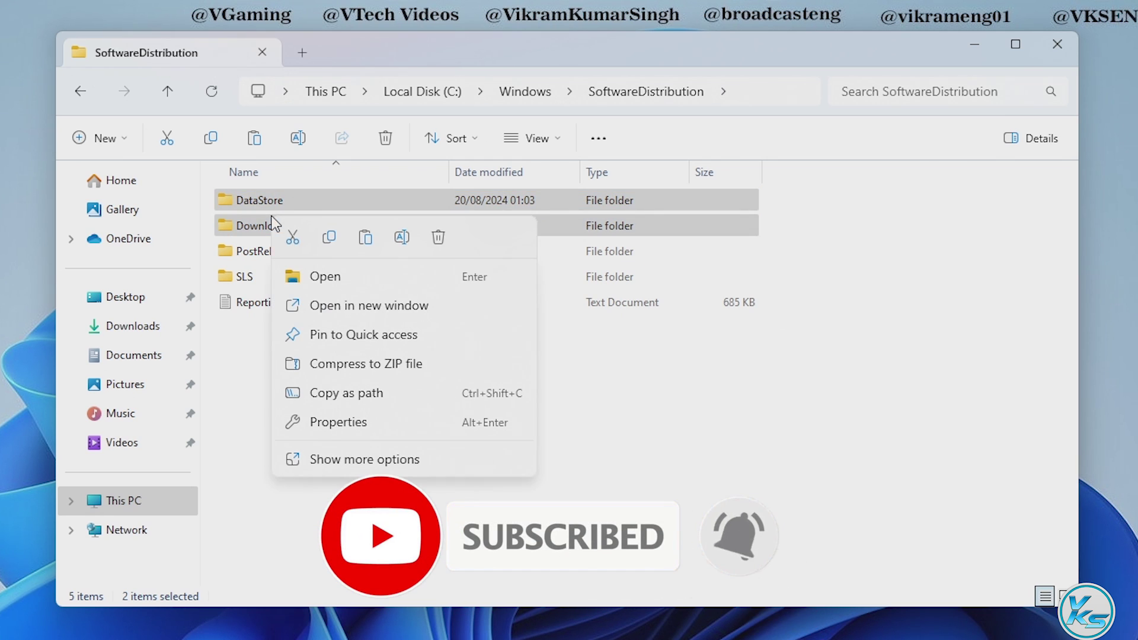
left_click(439, 238)
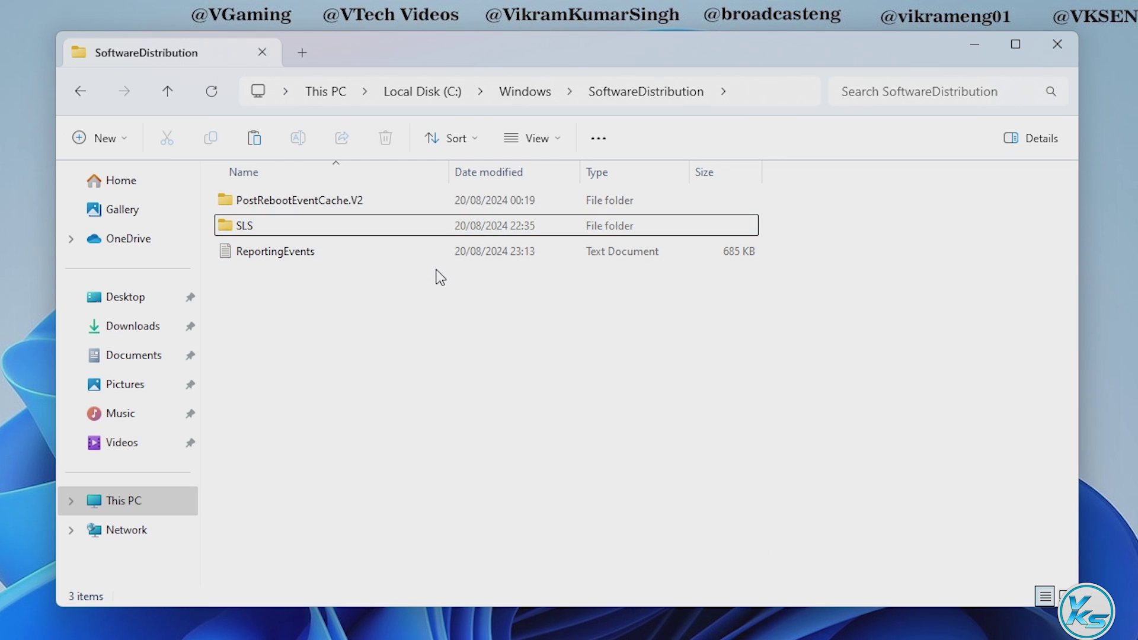
left_click(1054, 48)
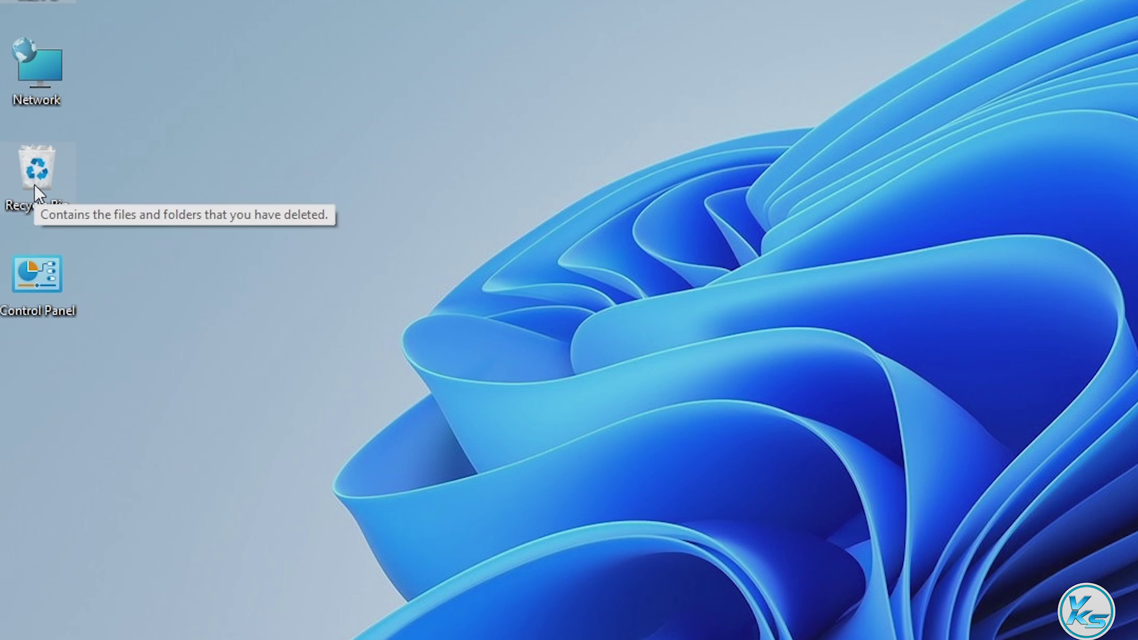
Empty the Recycle Bin, permanently deleting the items in it
right_click(21, 205)
left_click(101, 289)
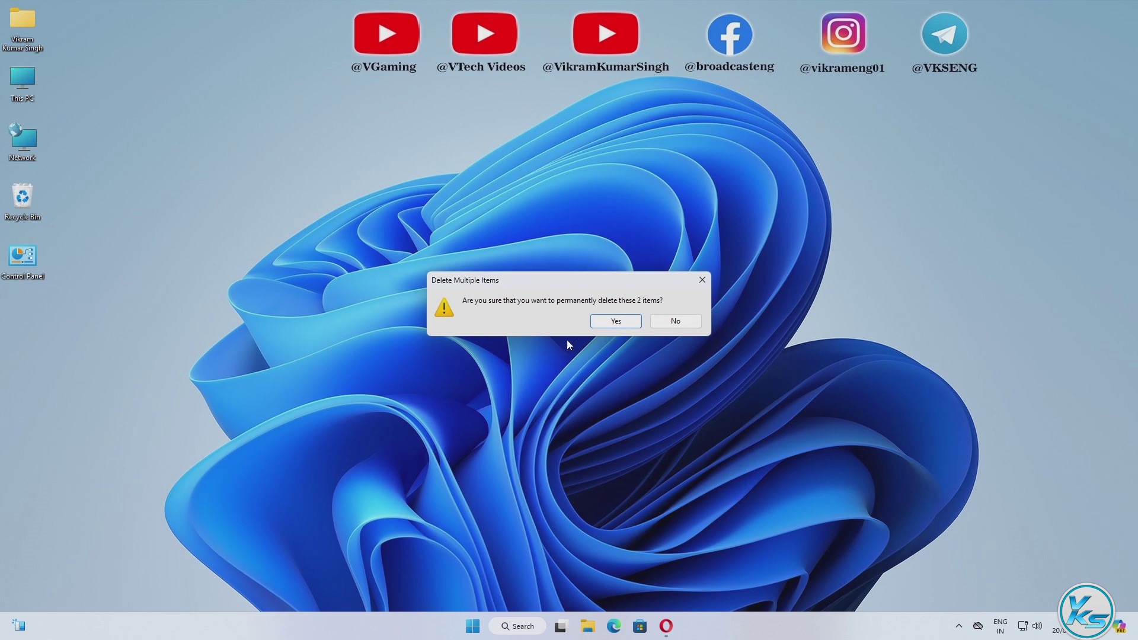
left_click(598, 325)
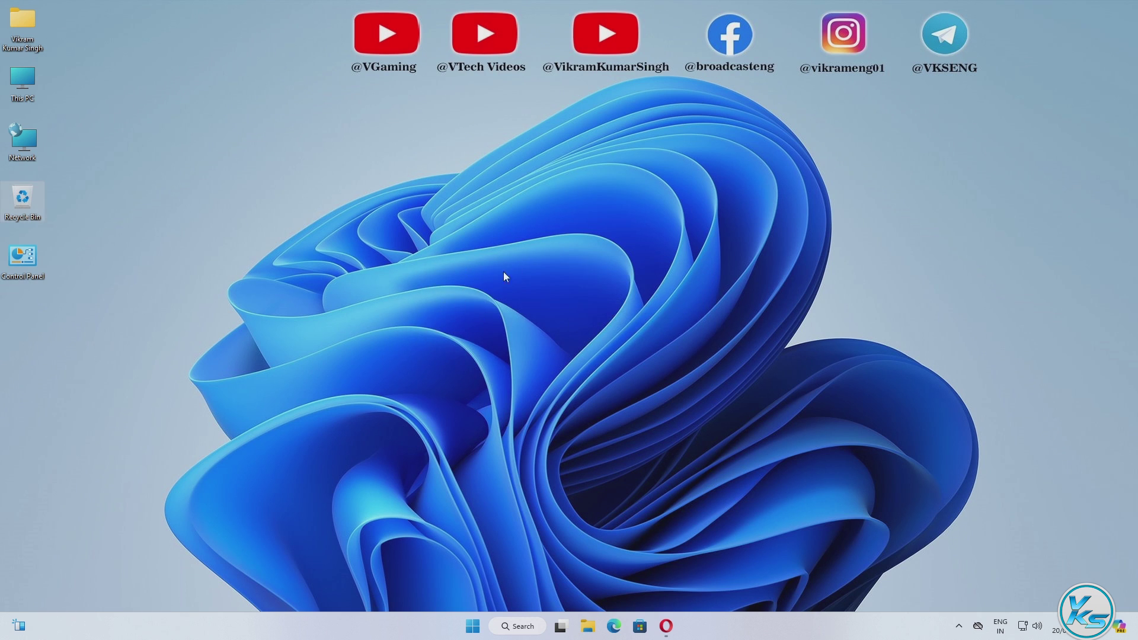
Restart the computer
left_click(473, 627)
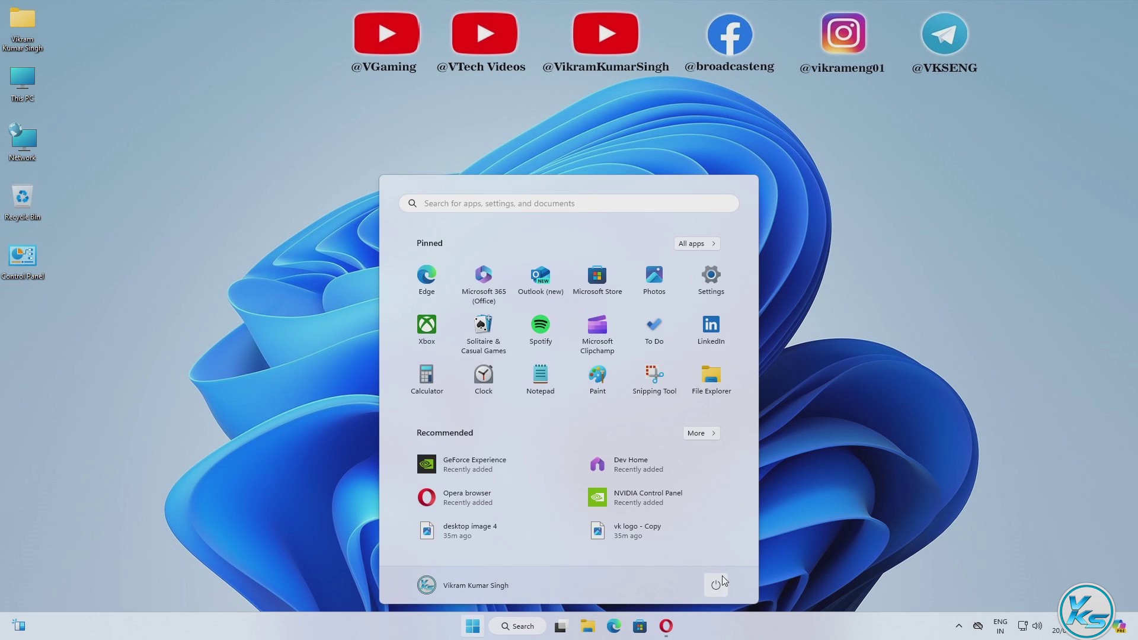
left_click(717, 585)
left_click(718, 585)
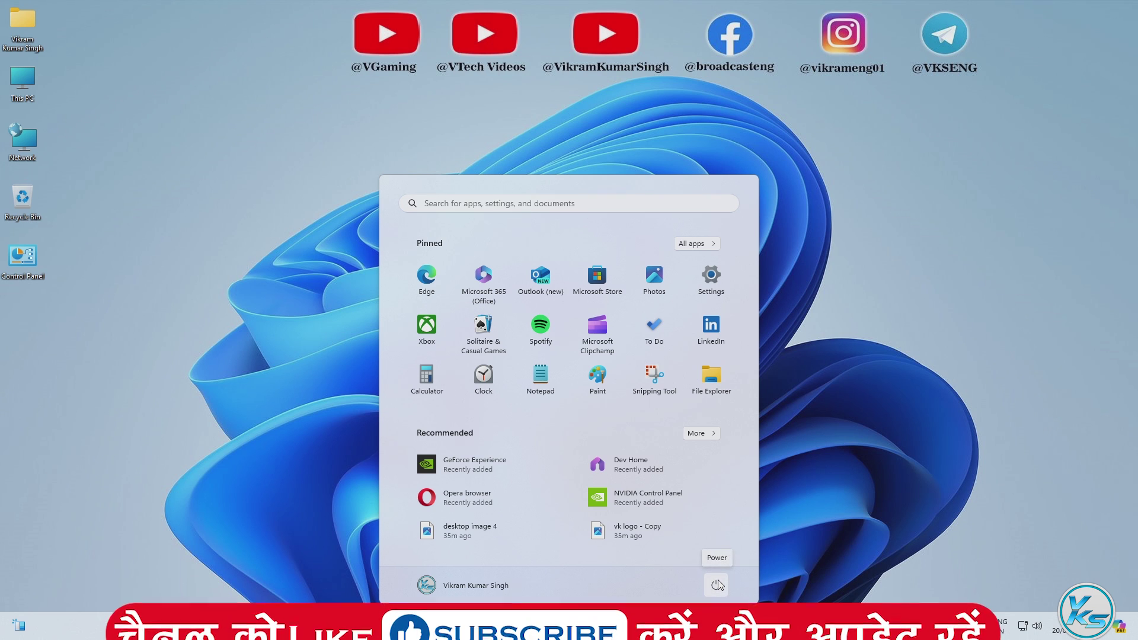
left_click(717, 585)
left_click(714, 560)
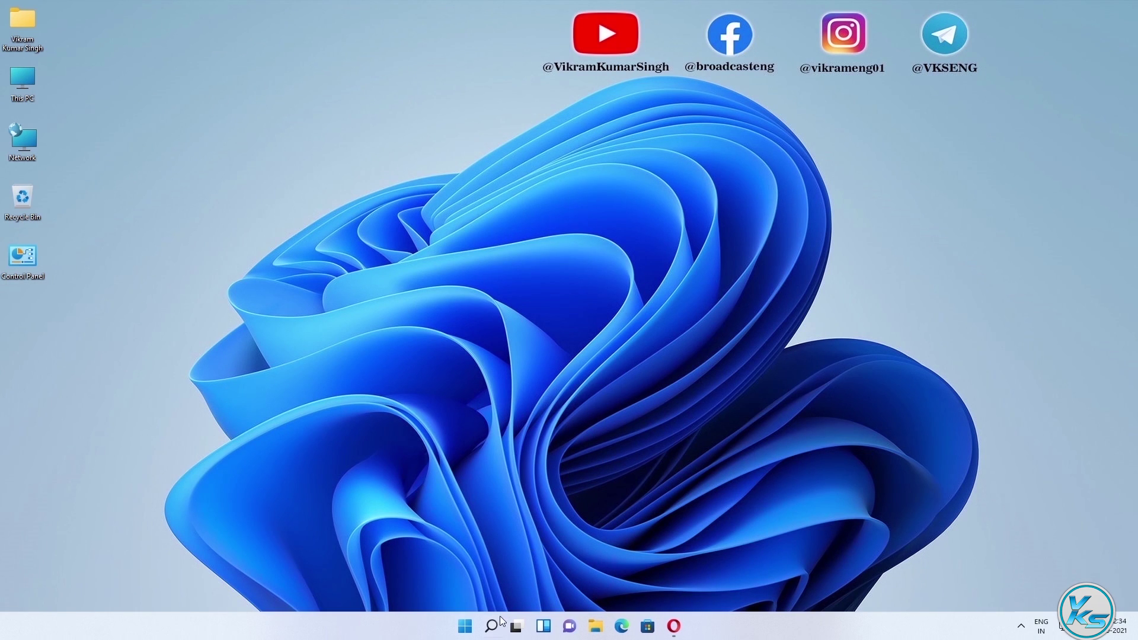
Search Windows for wsreset, run the command to reset the Microsoft Store, and close the Store window
left_click(492, 626)
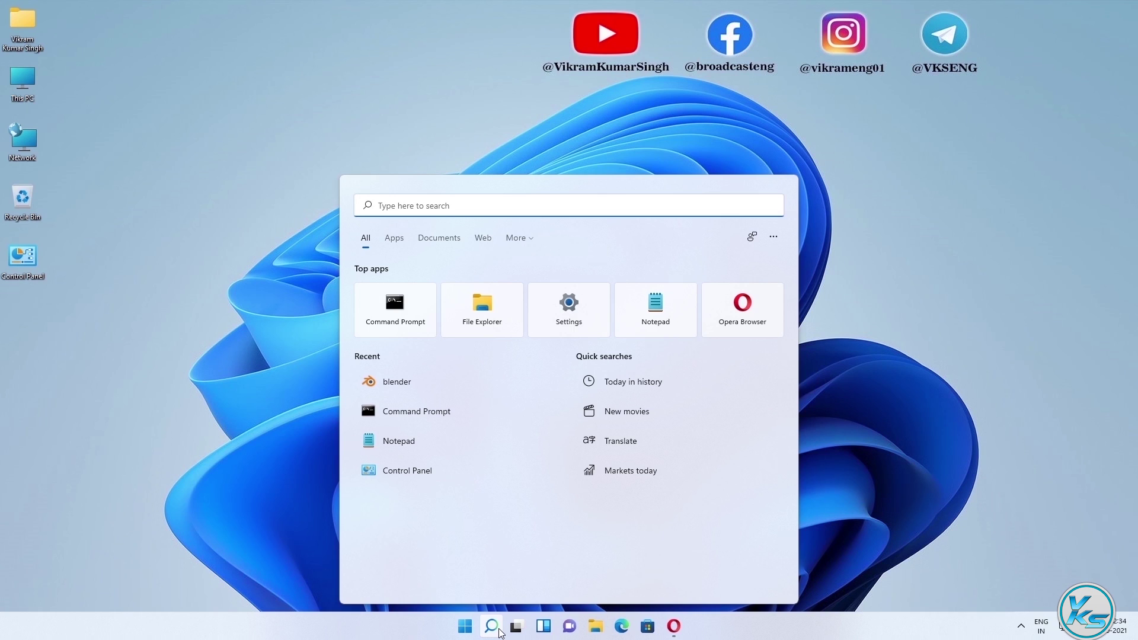
type("wsr")
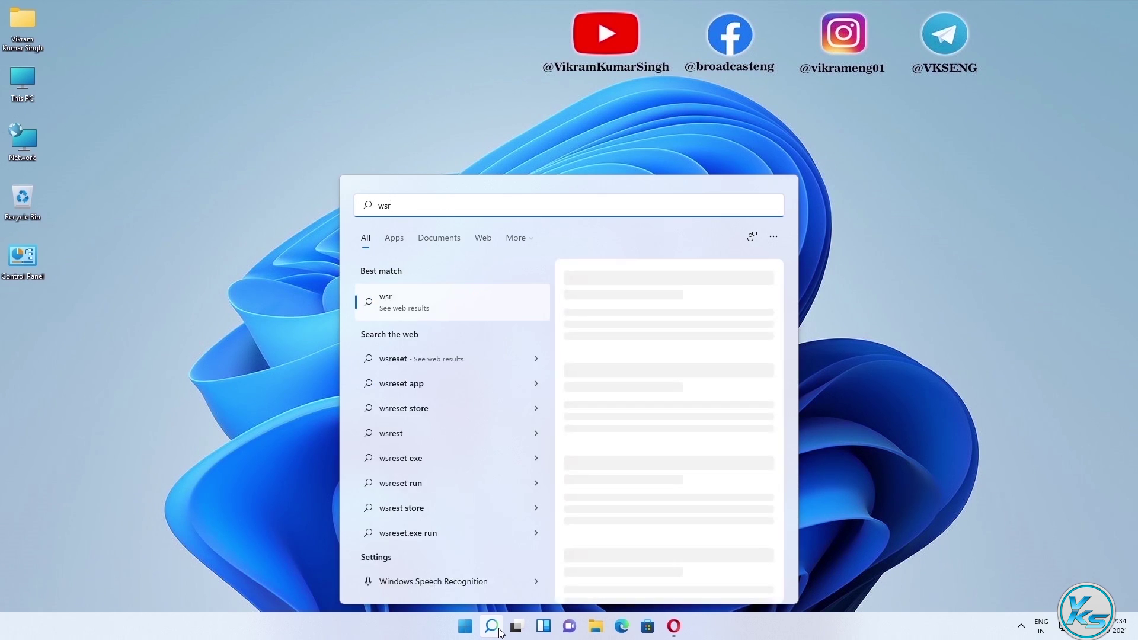
type("eset")
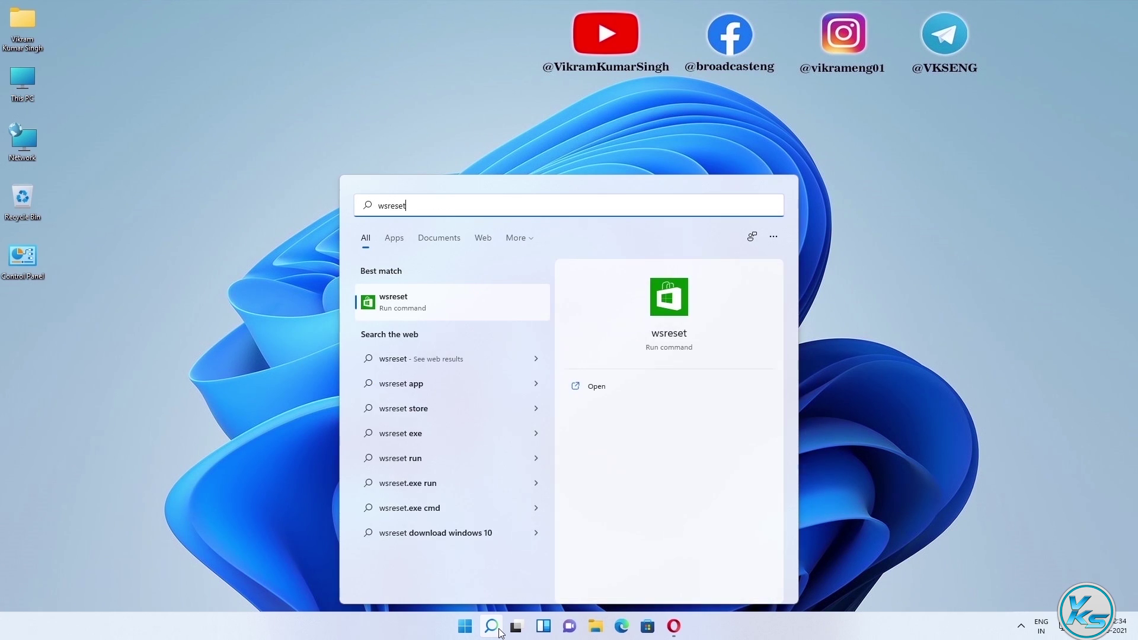
left_click(408, 306)
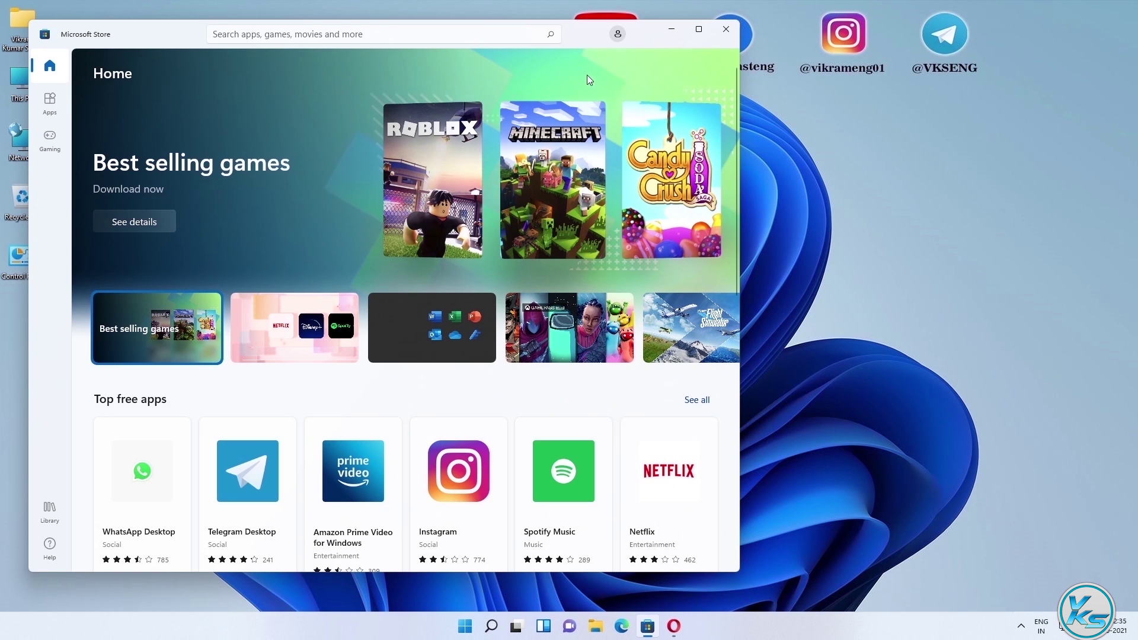
left_click_drag(649, 38, 709, 48)
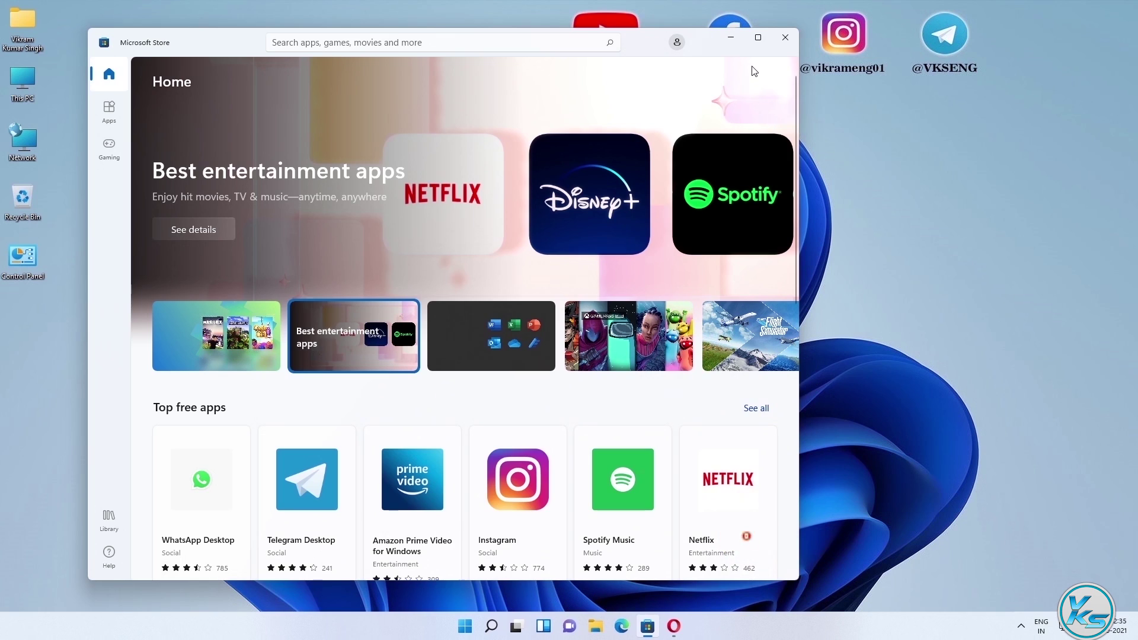
left_click(785, 38)
Open the Other troubleshooters page under Troubleshoot in the Windows system settings
right_click(480, 628)
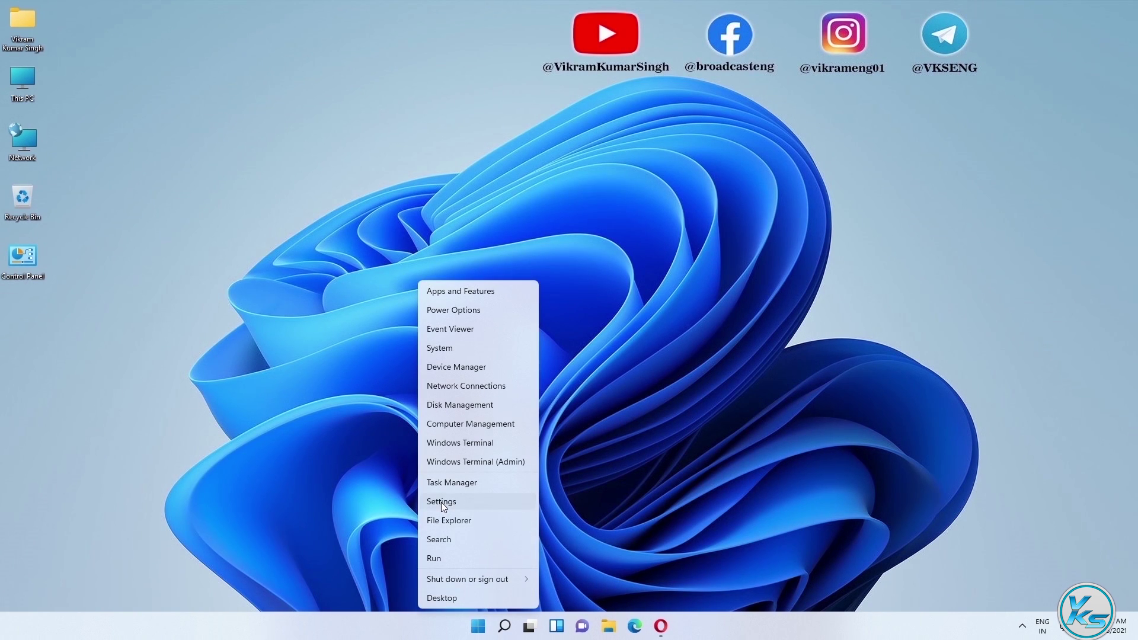
left_click(441, 503)
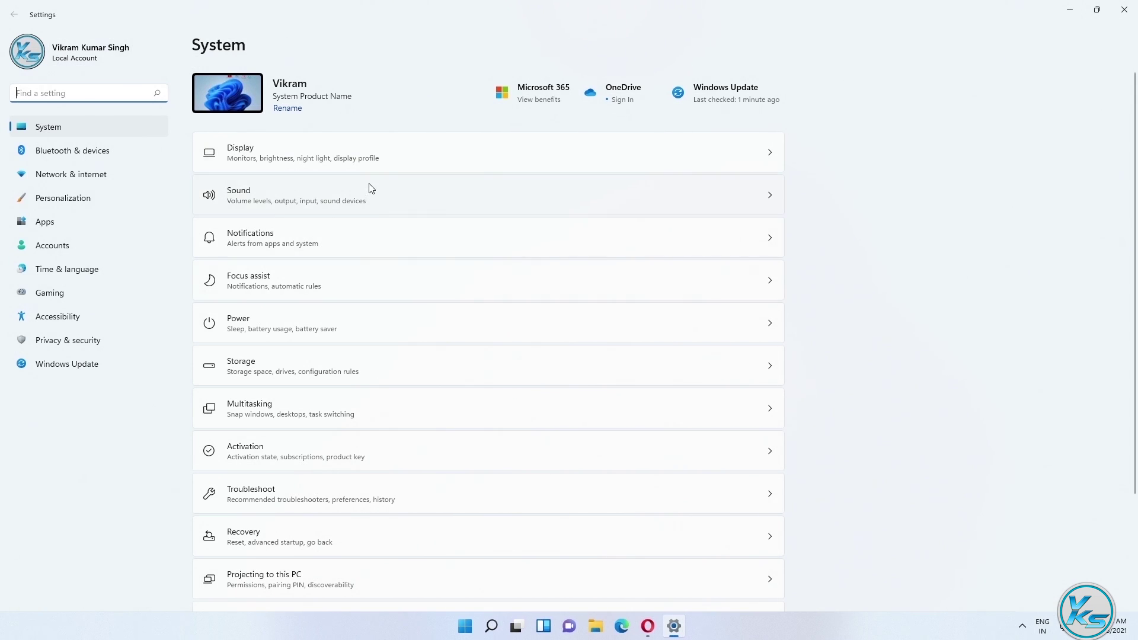
scroll(371, 187, "down", 3)
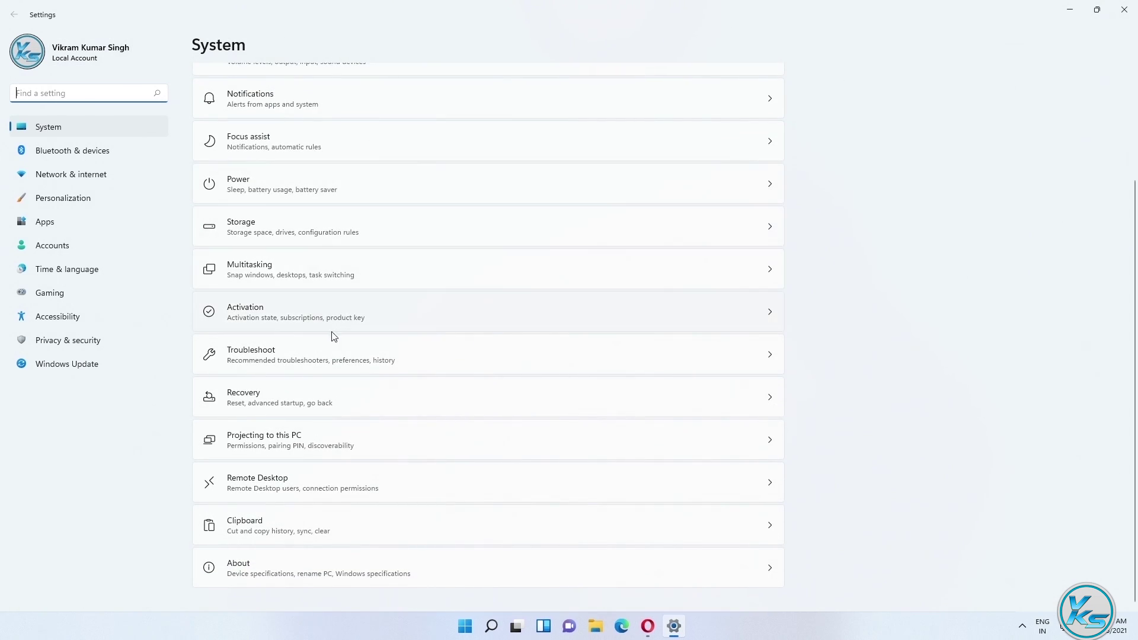
left_click(288, 358)
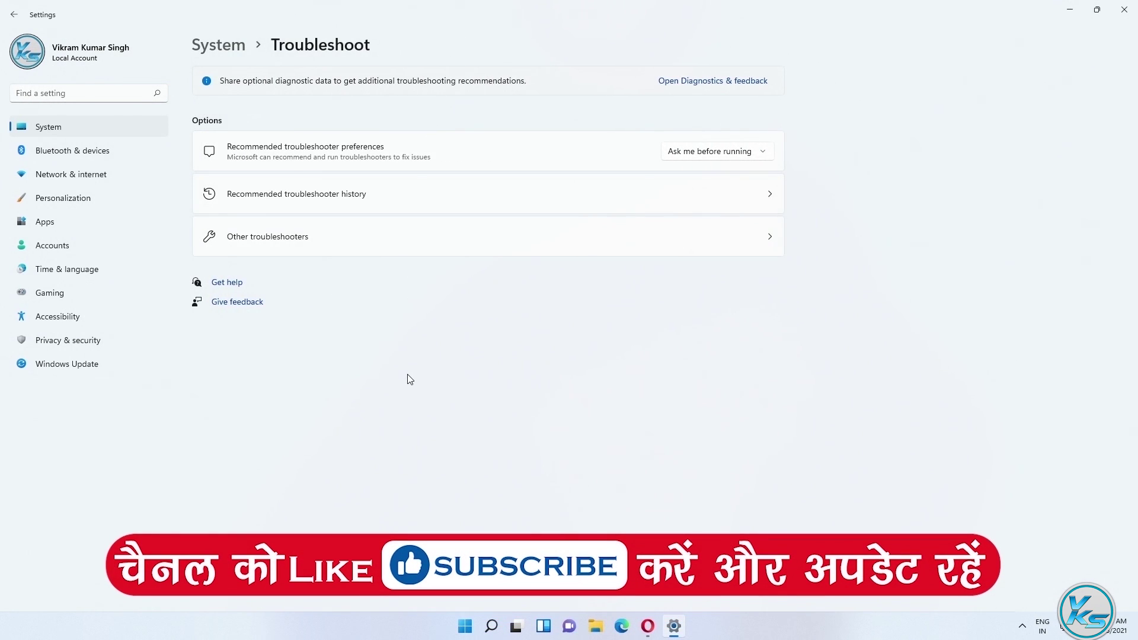
left_click(290, 240)
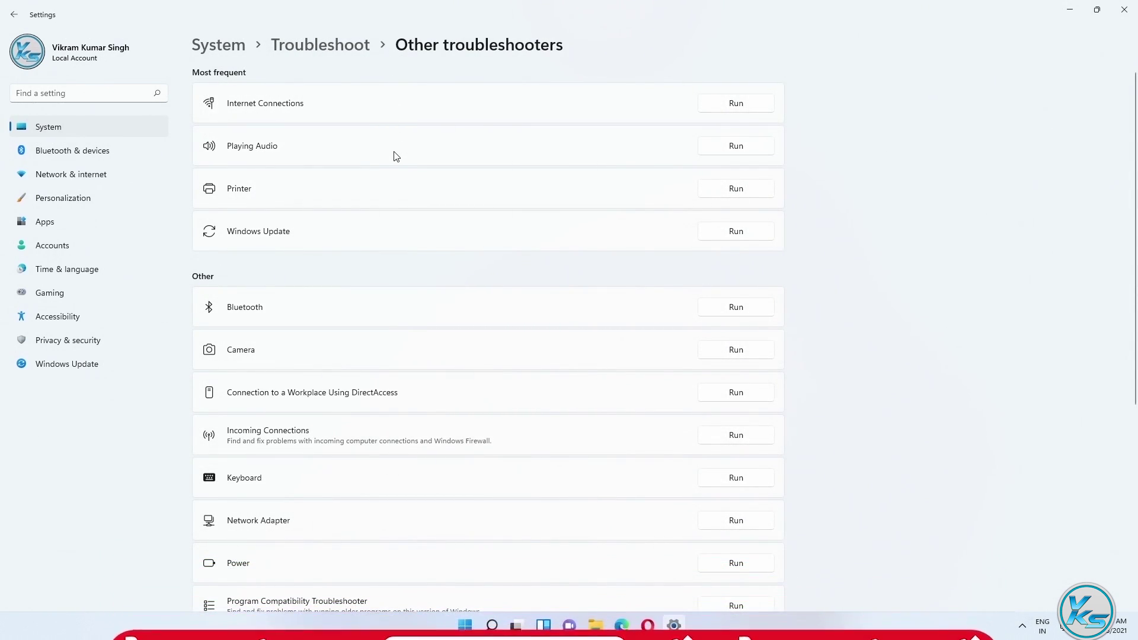
Run the Windows Store Apps troubleshooter, continue past the app reset suggestion, and close the troubleshooter
scroll(391, 163, "down", 5)
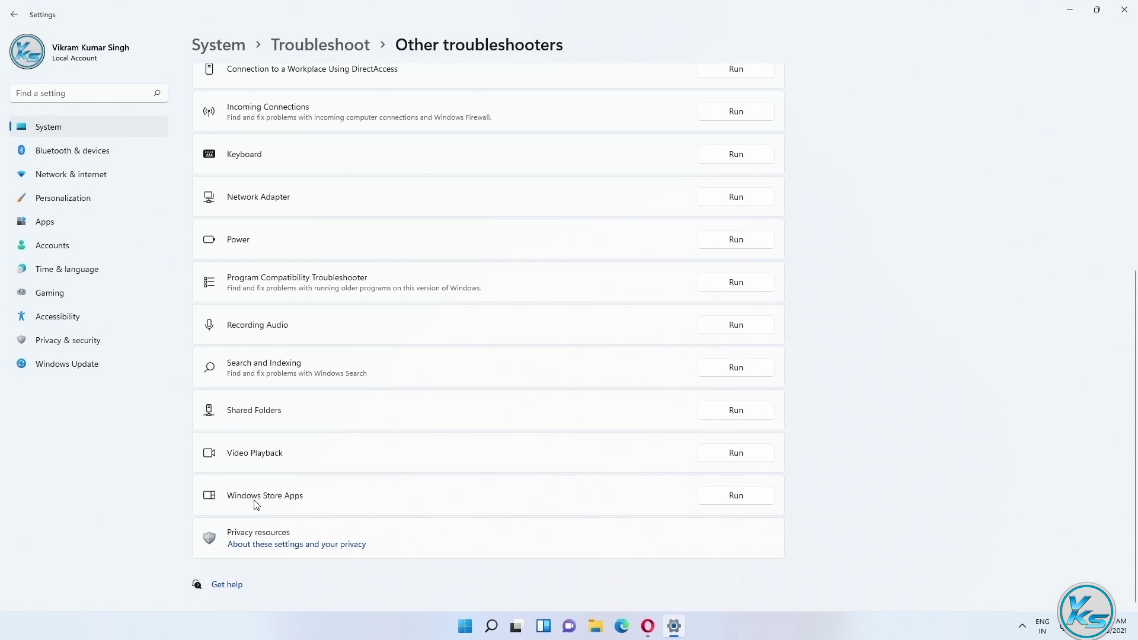
left_click(741, 501)
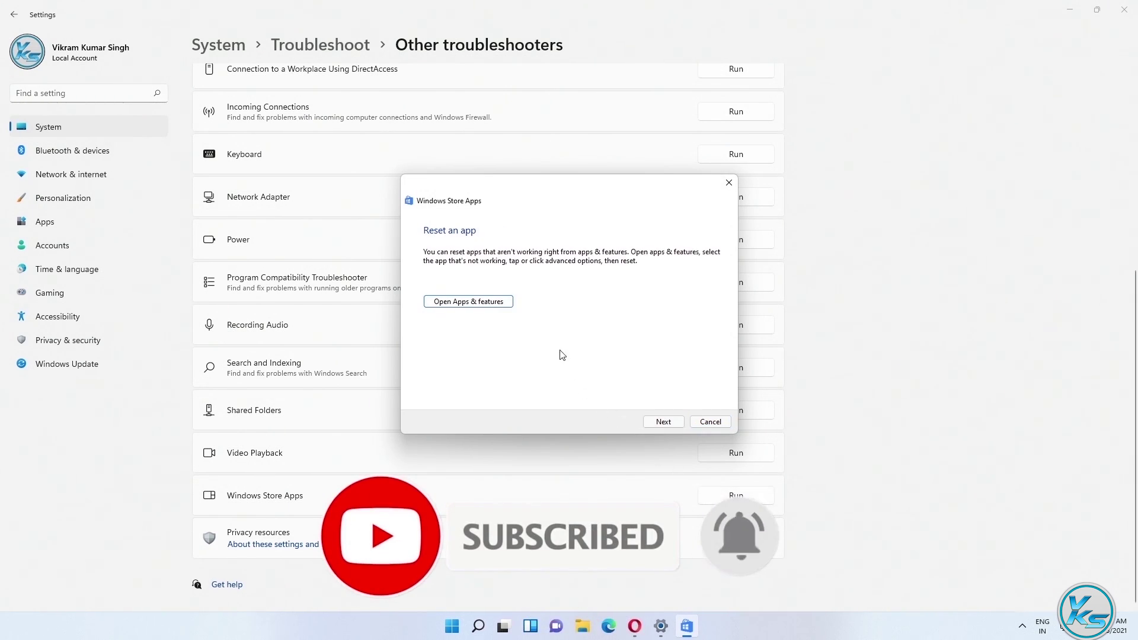
left_click(660, 425)
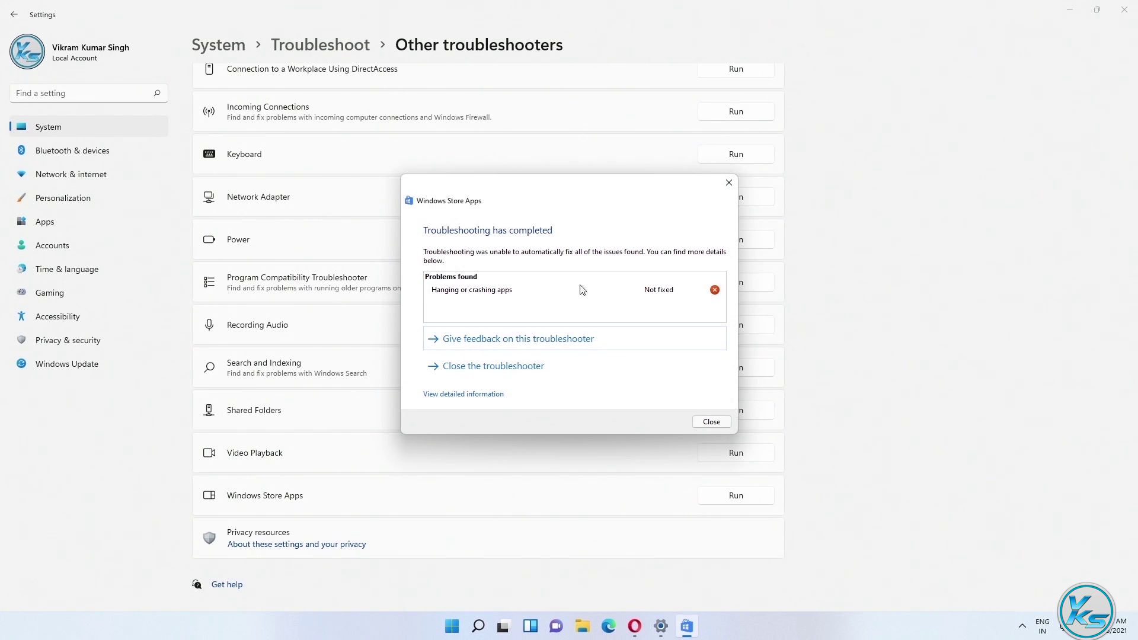
left_click(711, 422)
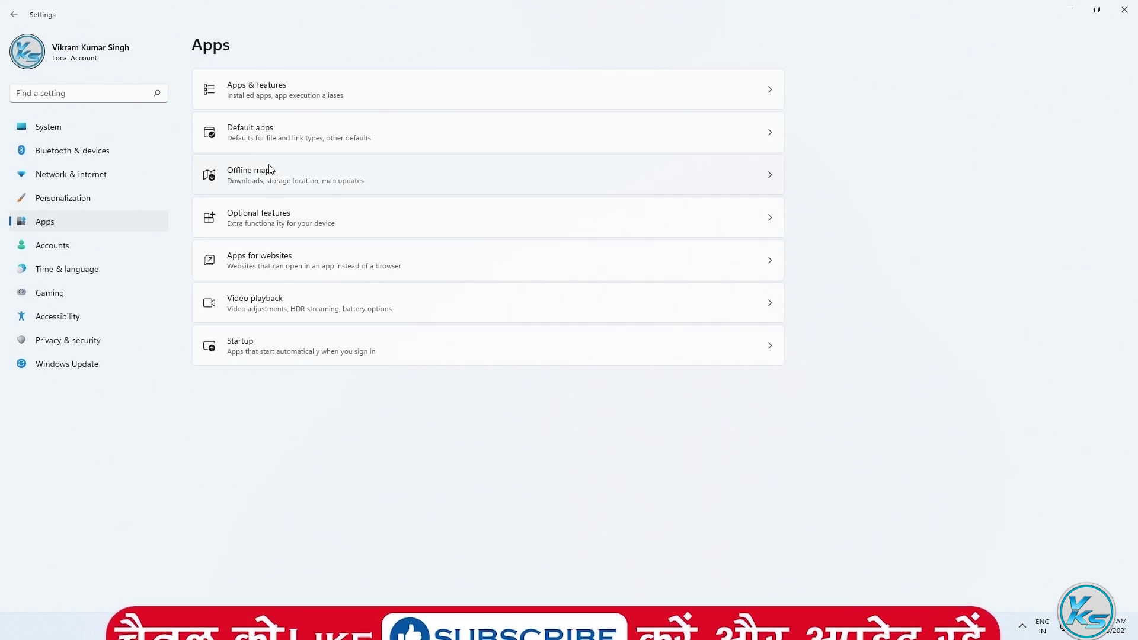
Search the installed apps in Apps & features for "store"
left_click(261, 95)
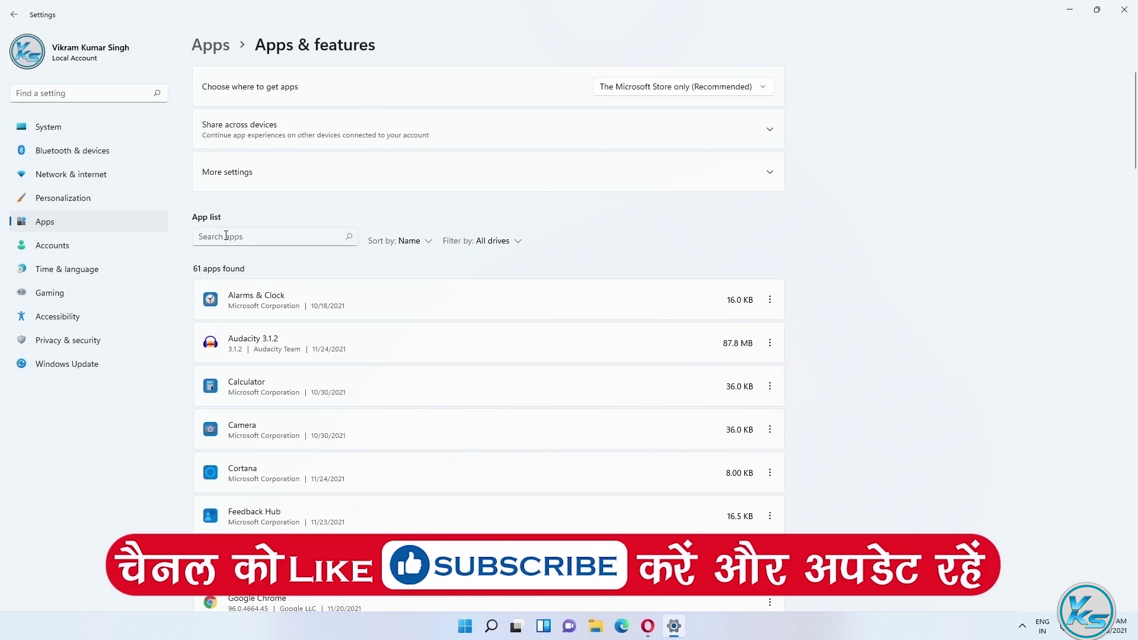
left_click(264, 240)
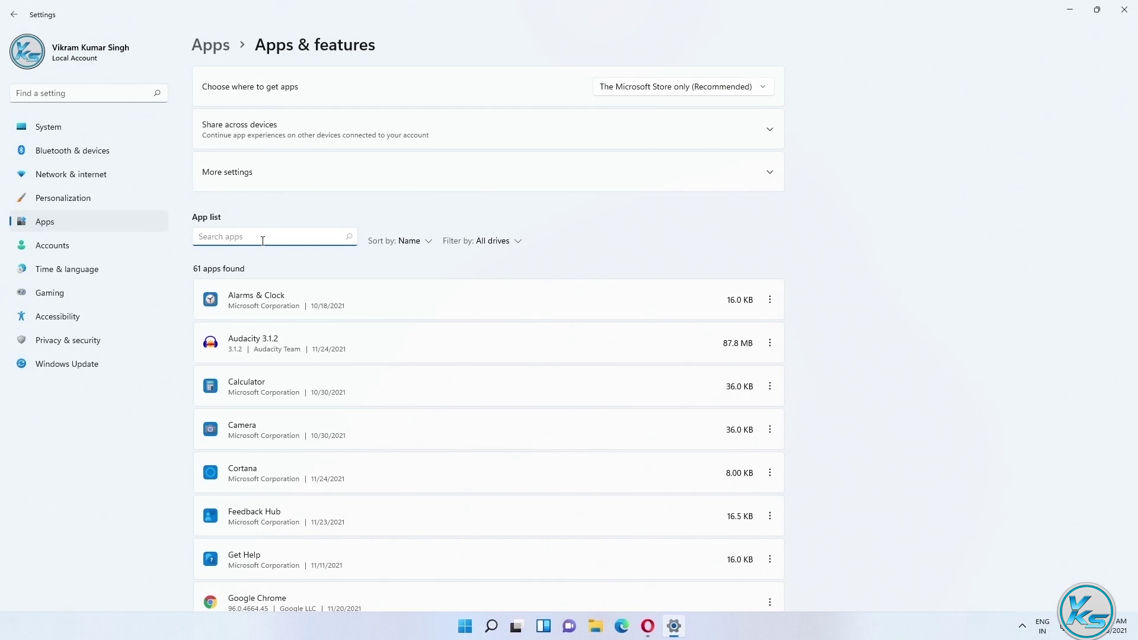
type("store")
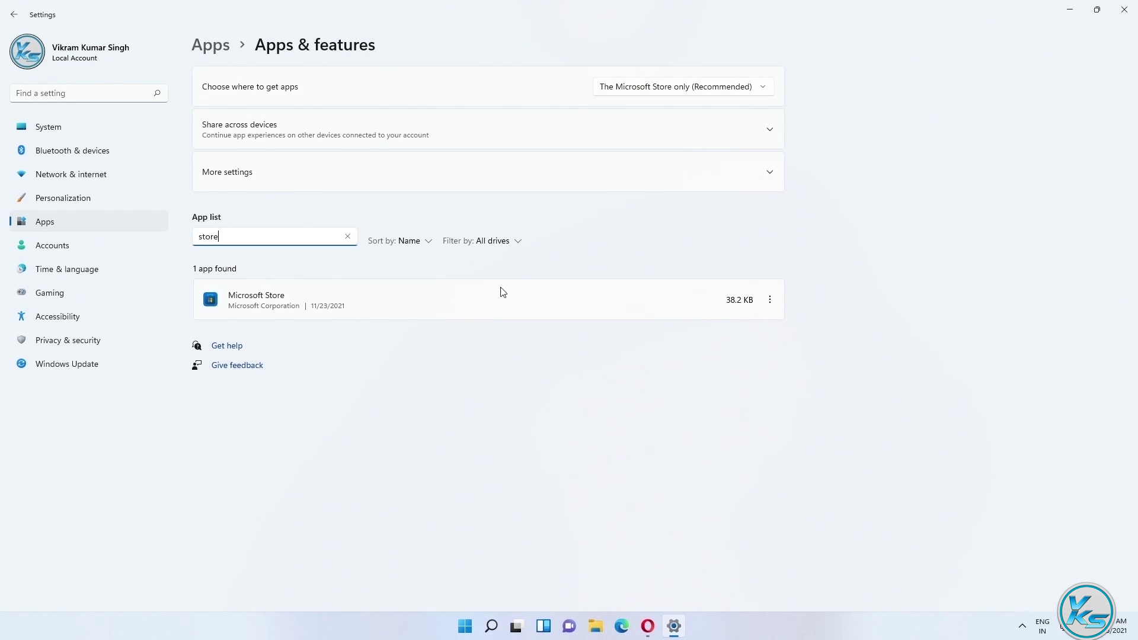
Open the advanced options of the Microsoft Store app and repair the app
left_click(770, 301)
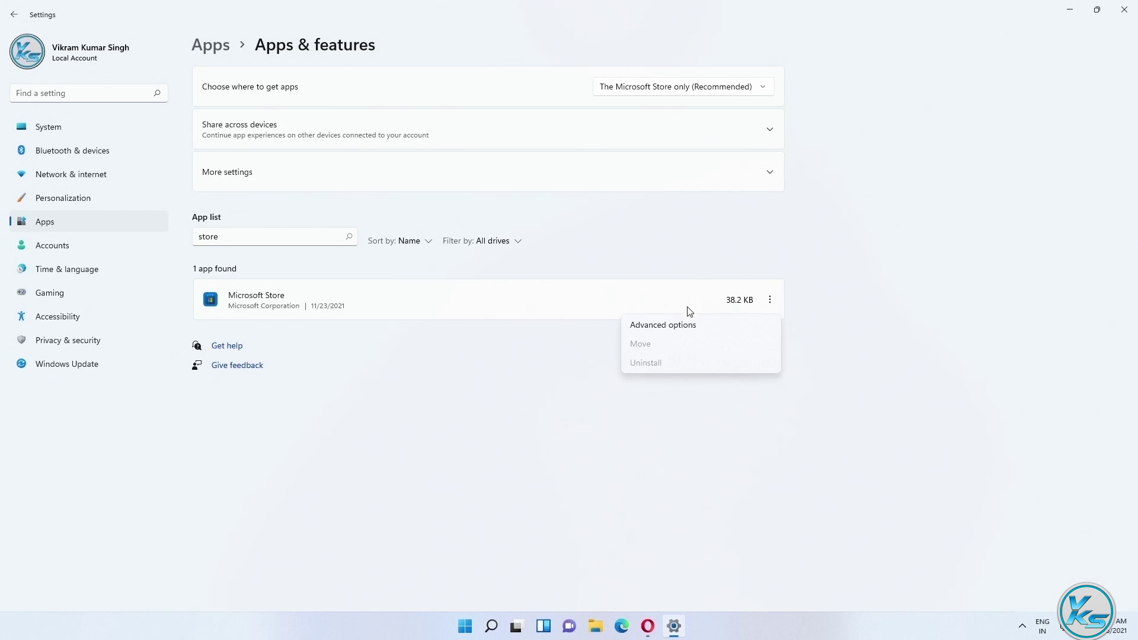
left_click(665, 330)
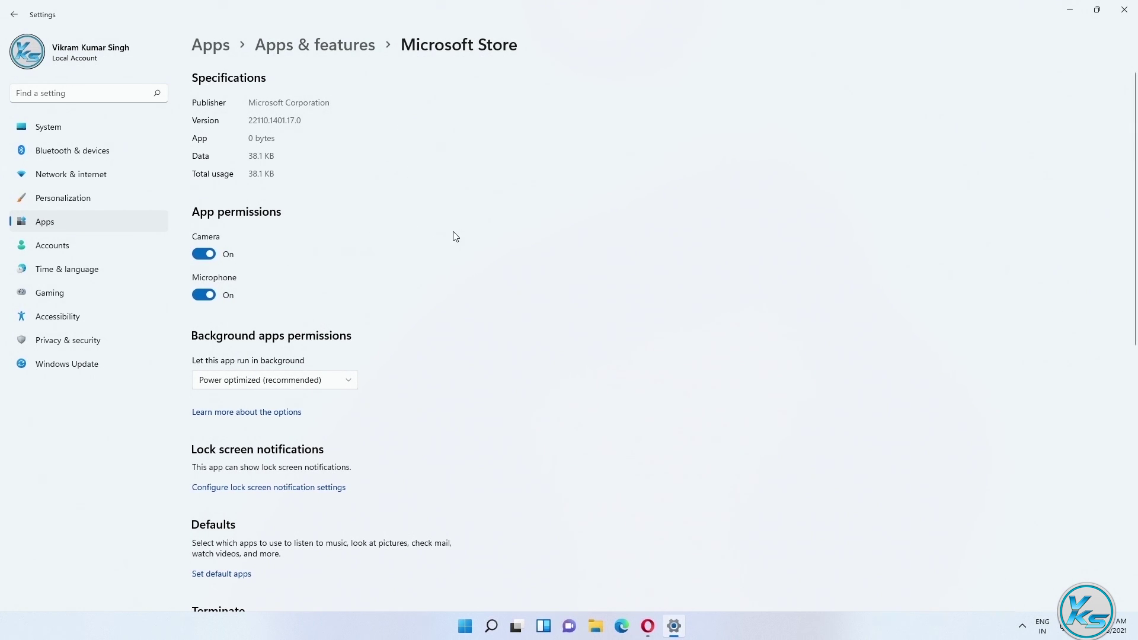
scroll(451, 217, "down", 7)
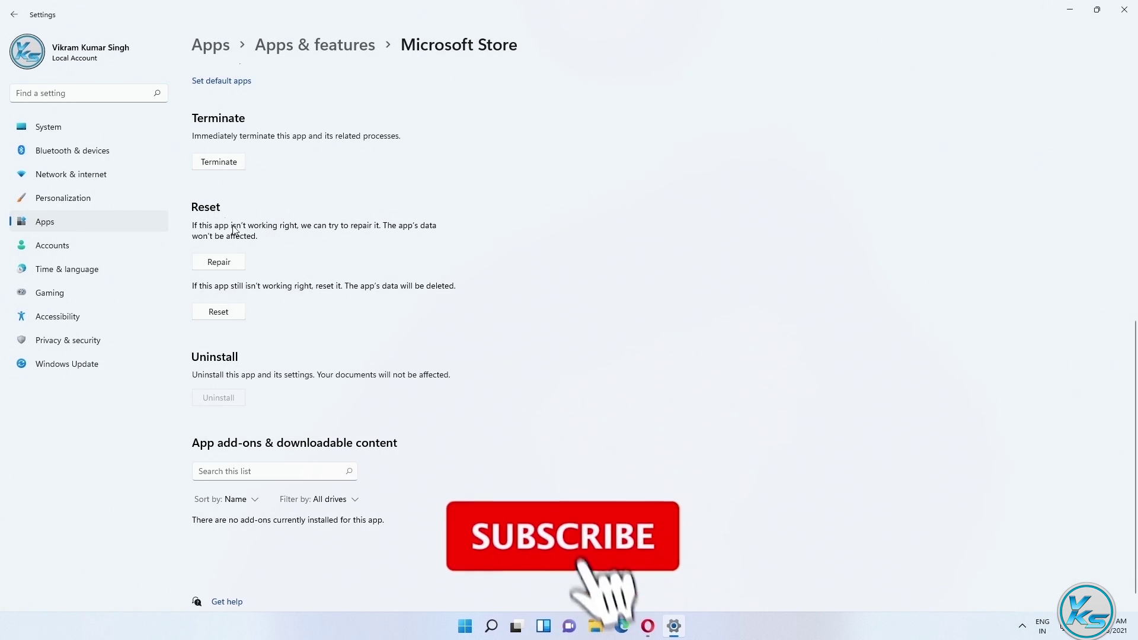
left_click(227, 264)
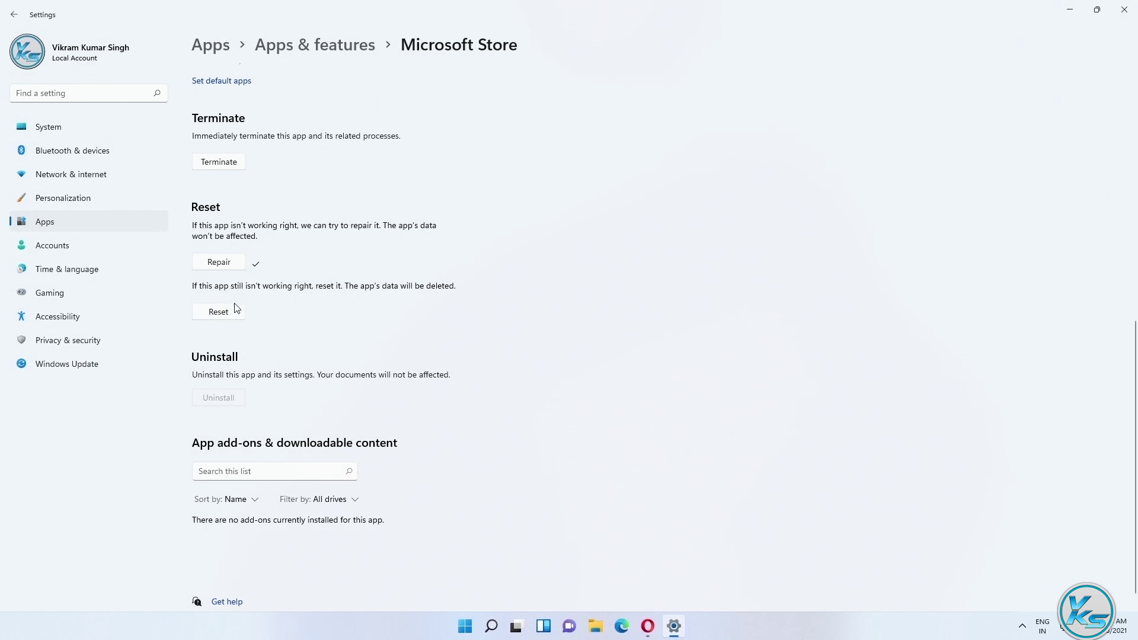
Reset the Microsoft Store app, approve the deletion of its data, and close Settings
left_click(219, 313)
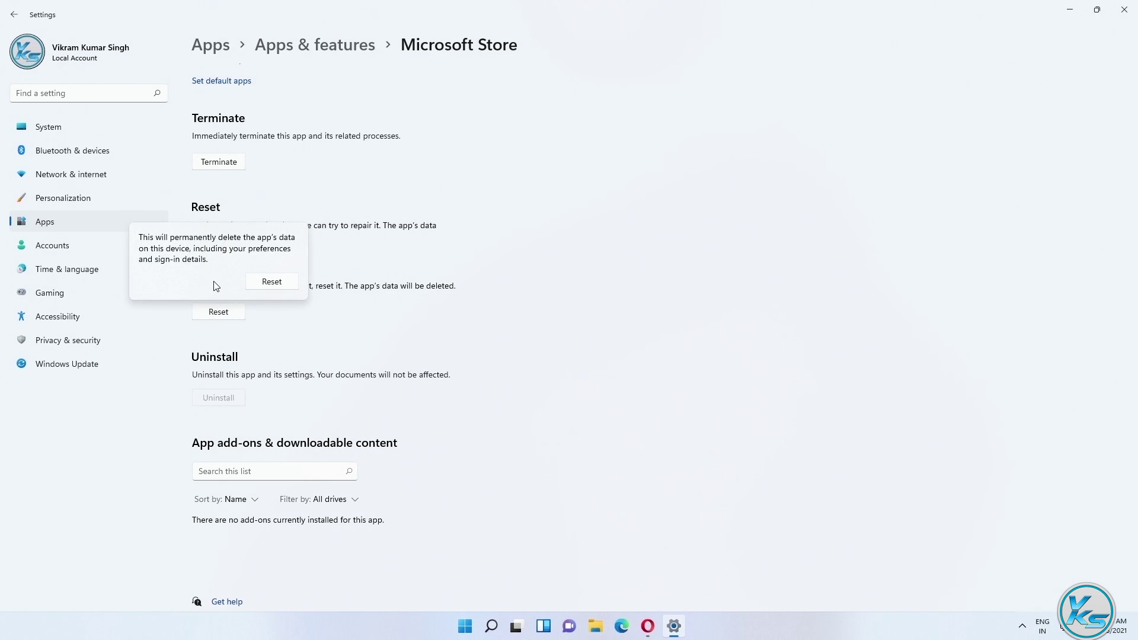
left_click(271, 281)
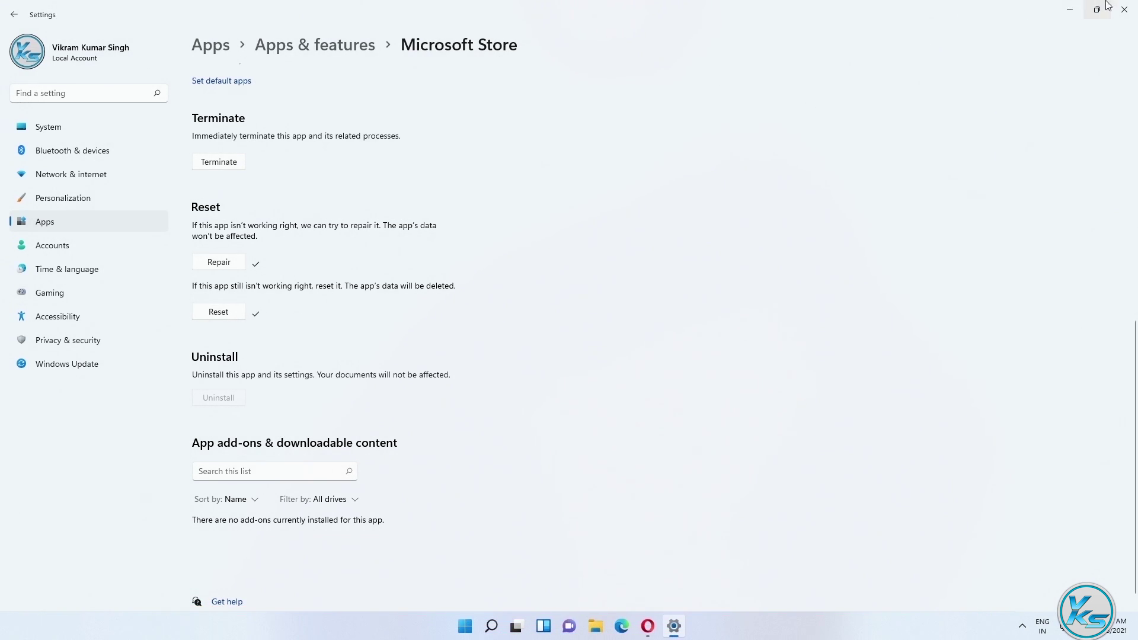
left_click(1123, 12)
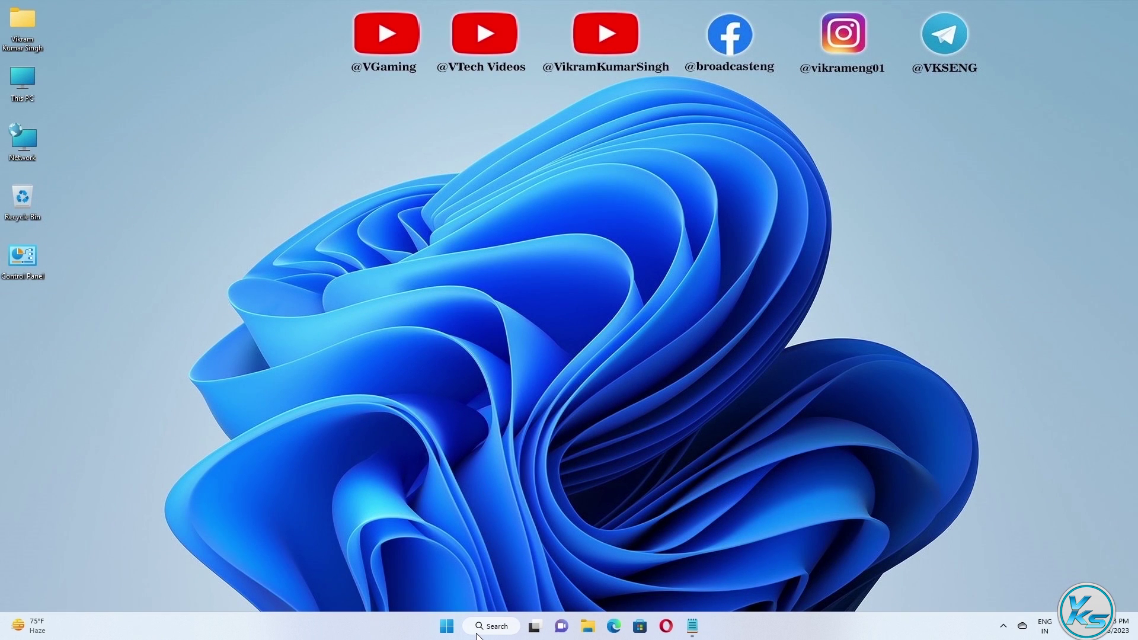
Search Windows for "power" and run Windows PowerShell as administrator, allowing it to make changes to the device
left_click(477, 628)
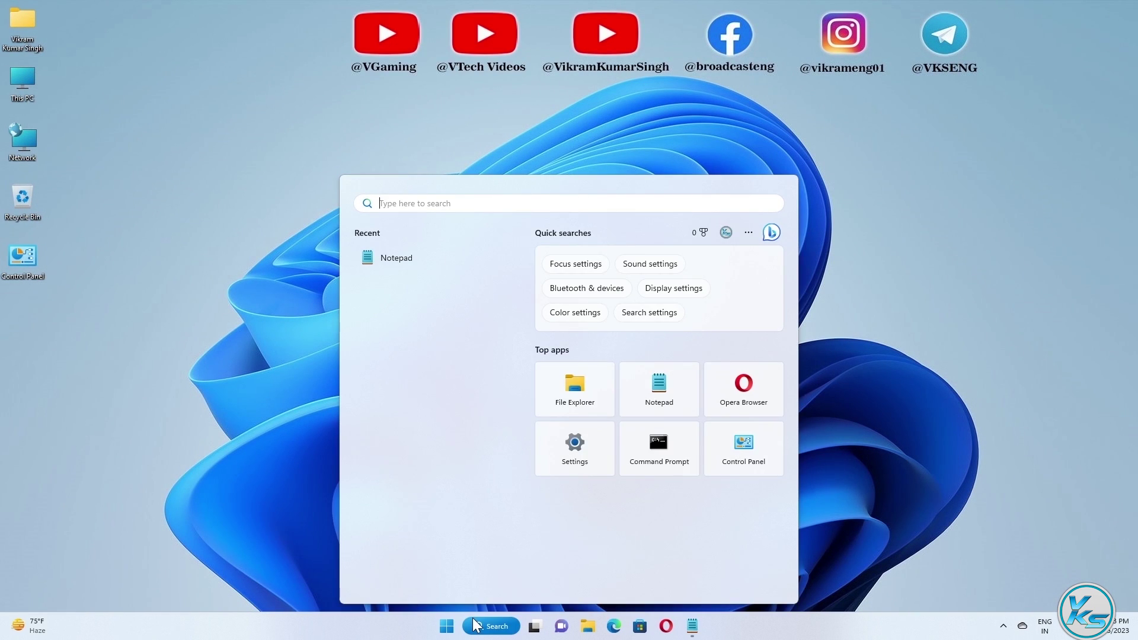
type("power")
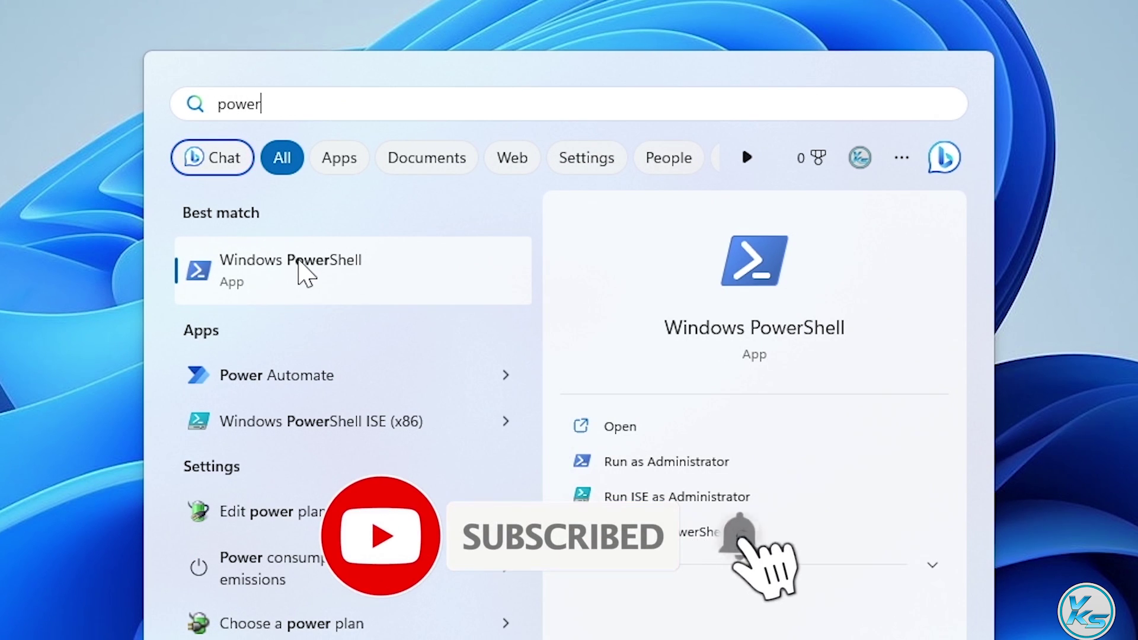
right_click(299, 263)
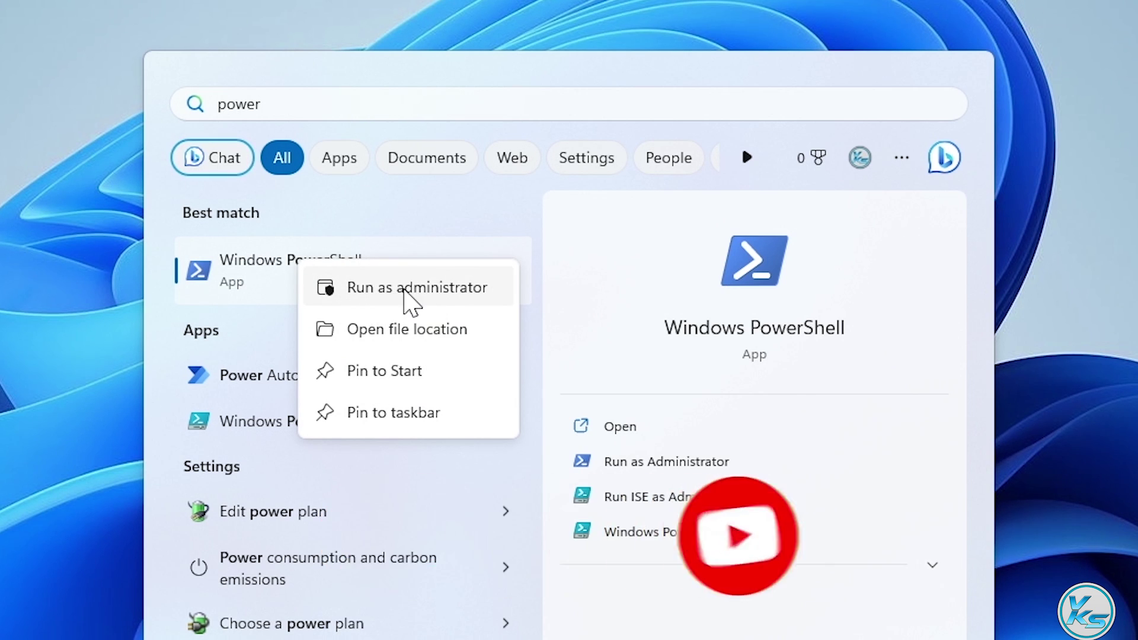
left_click(391, 290)
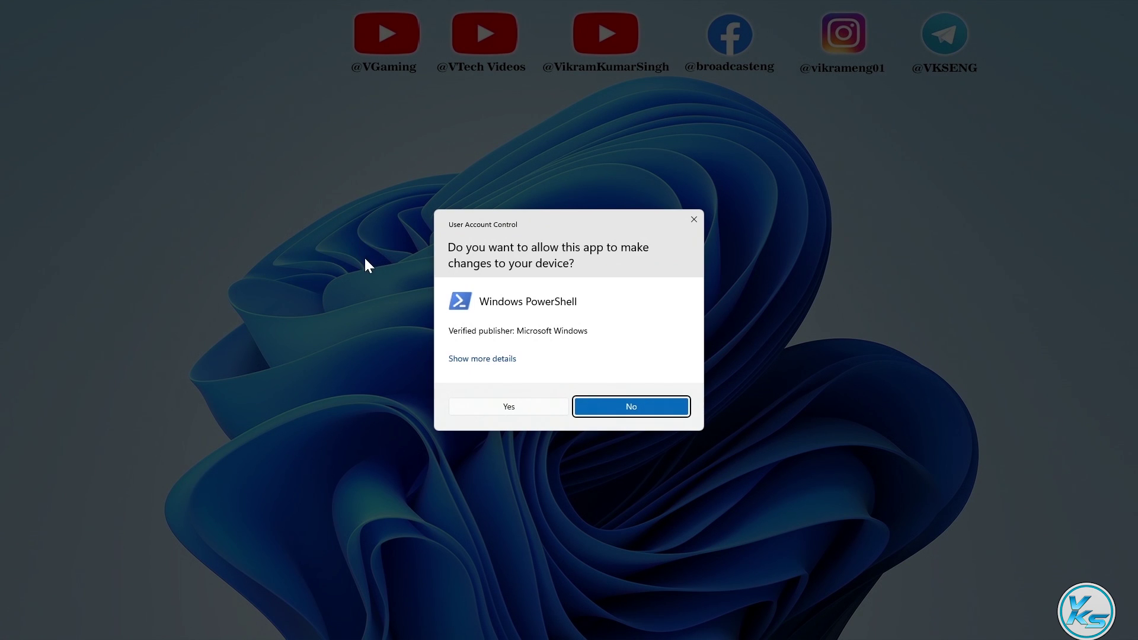
left_click(485, 408)
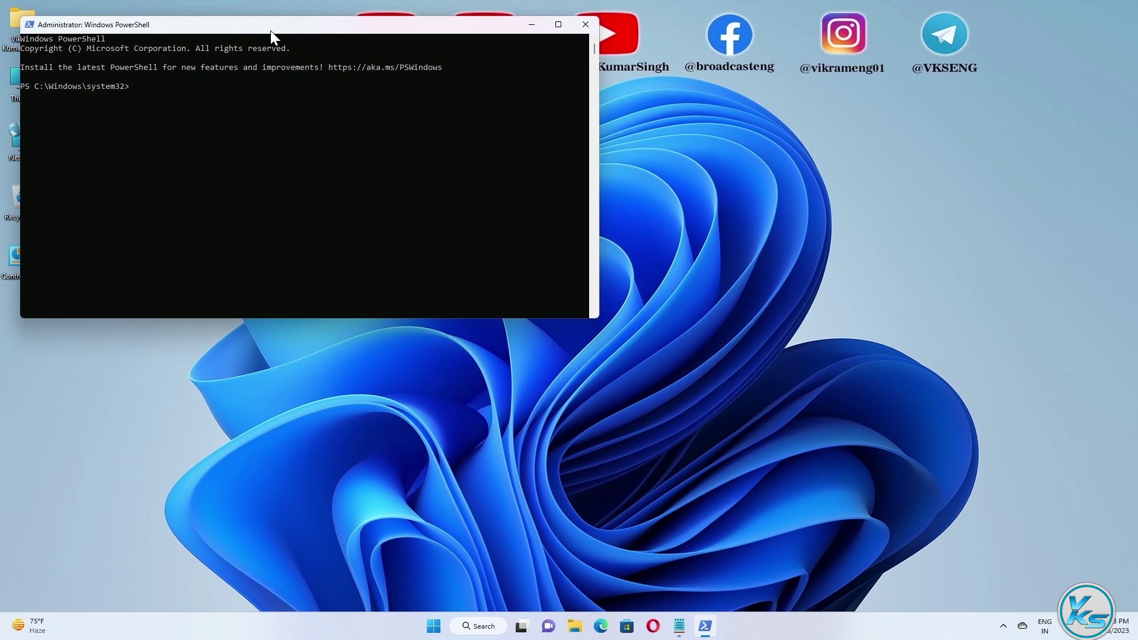
left_click_drag(270, 30, 592, 91)
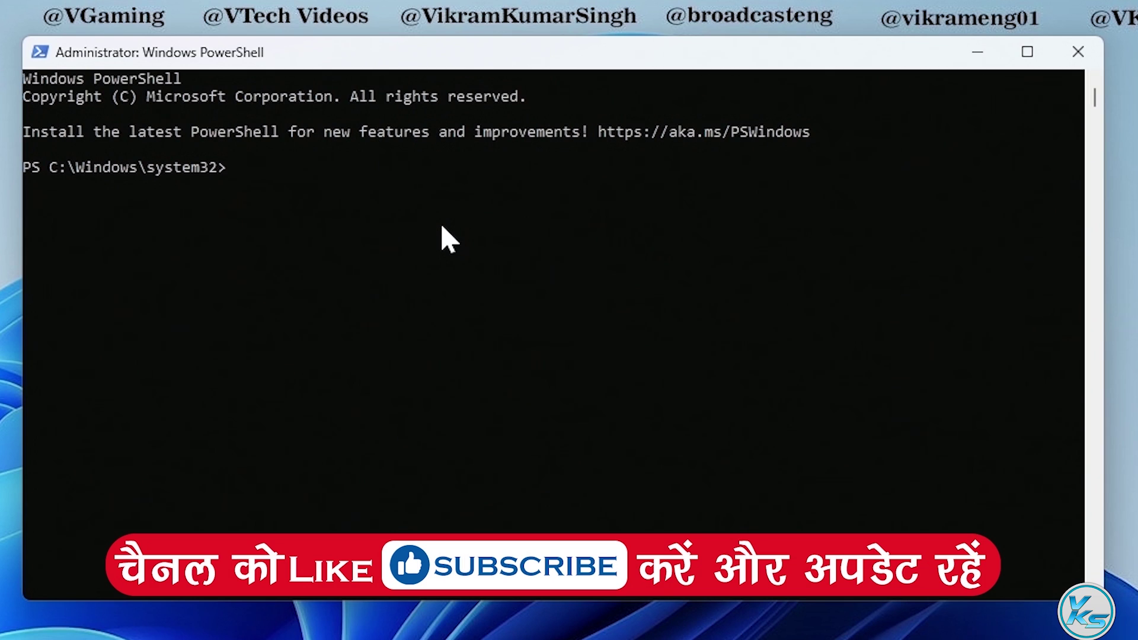
Run Get-AppXPackage WindowsStore -AllUsers | Foreach {Add-AppxPackage -DisableDevelopmentMode -Register "$($_.InstallLocation)\AppXManifest.xml"} in PowerShell to re-register the Microsoft Store
right_click(546, 57)
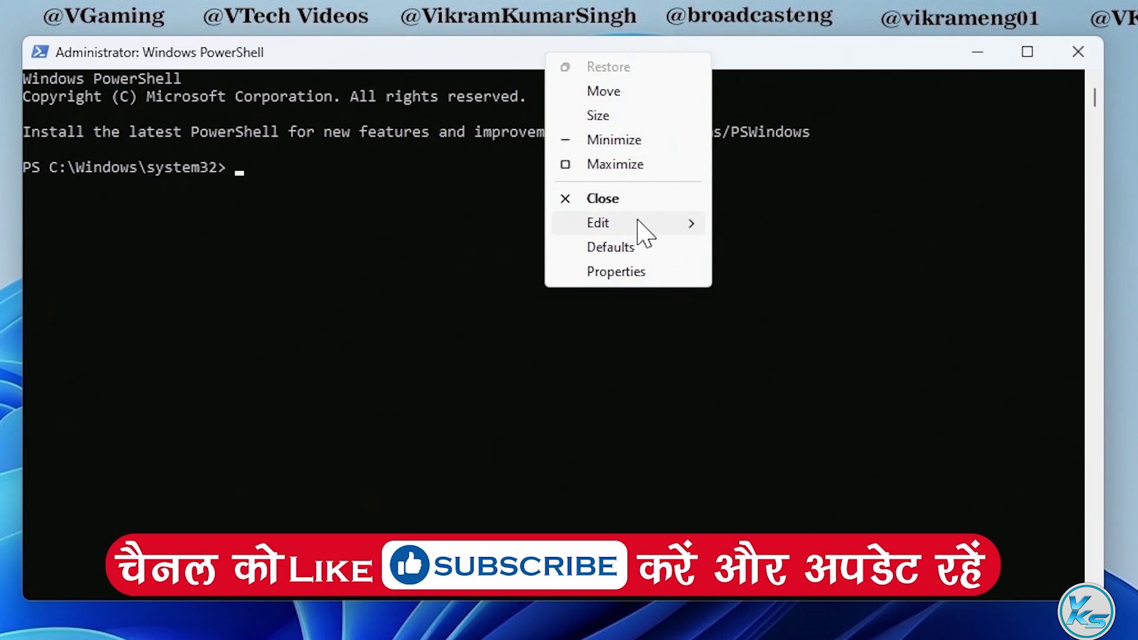
mouse_move(634, 228)
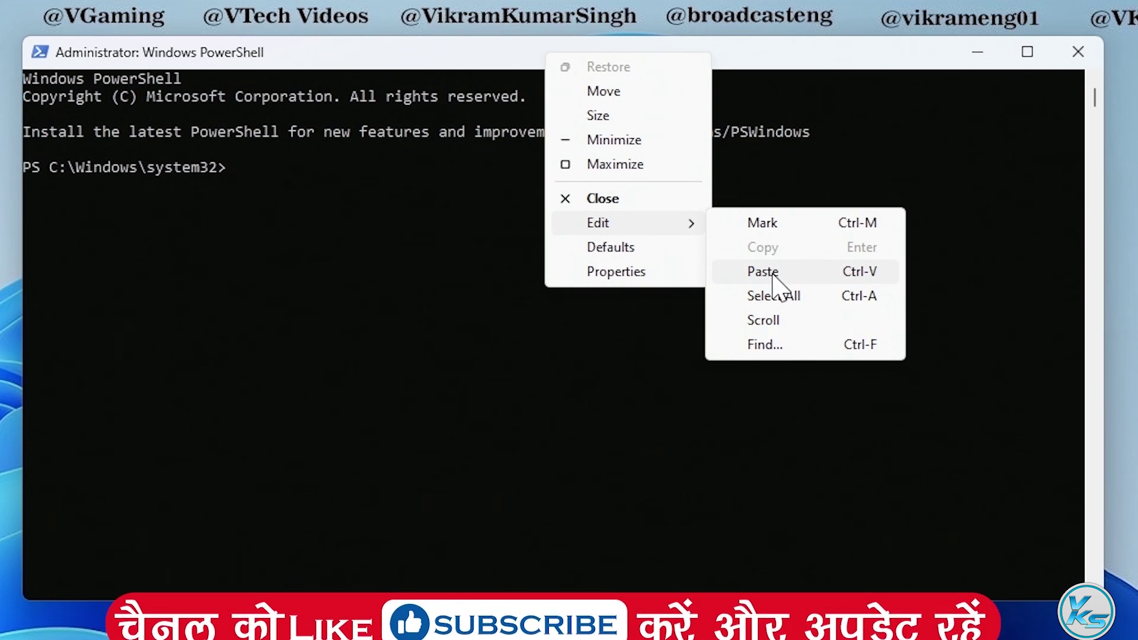
left_click(755, 67)
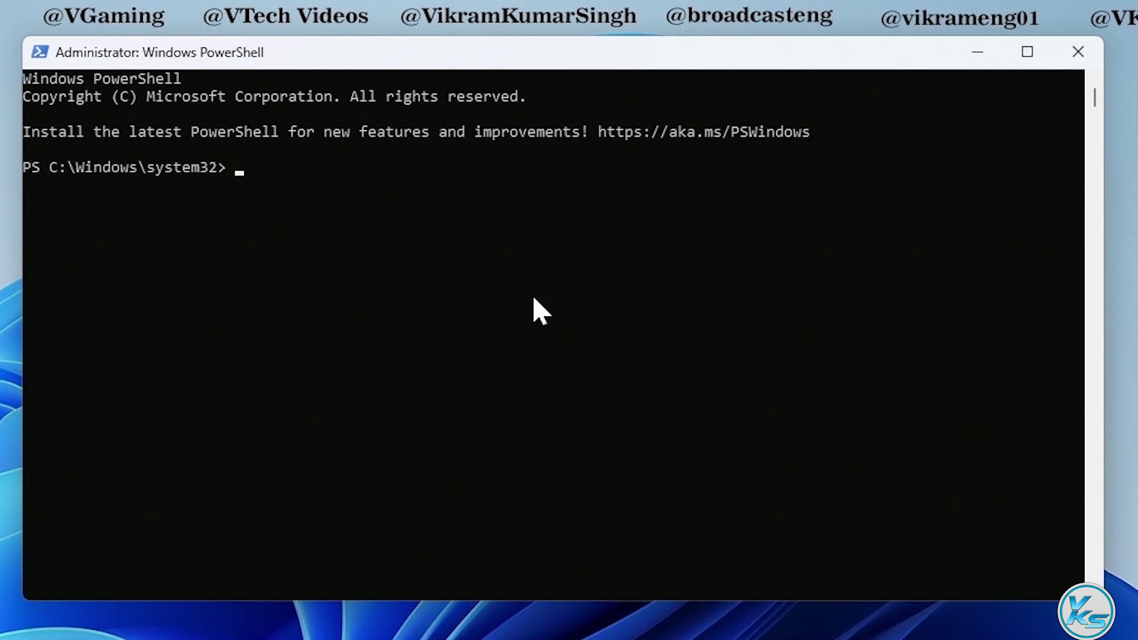
type("Get-AppXPackage WindowsStore -AllUsers | Foreach {Add-AppxPackage -DisableDevelopmentMode -Register \"$($_.InstallLocation)\\AppXManifest.xml\"}")
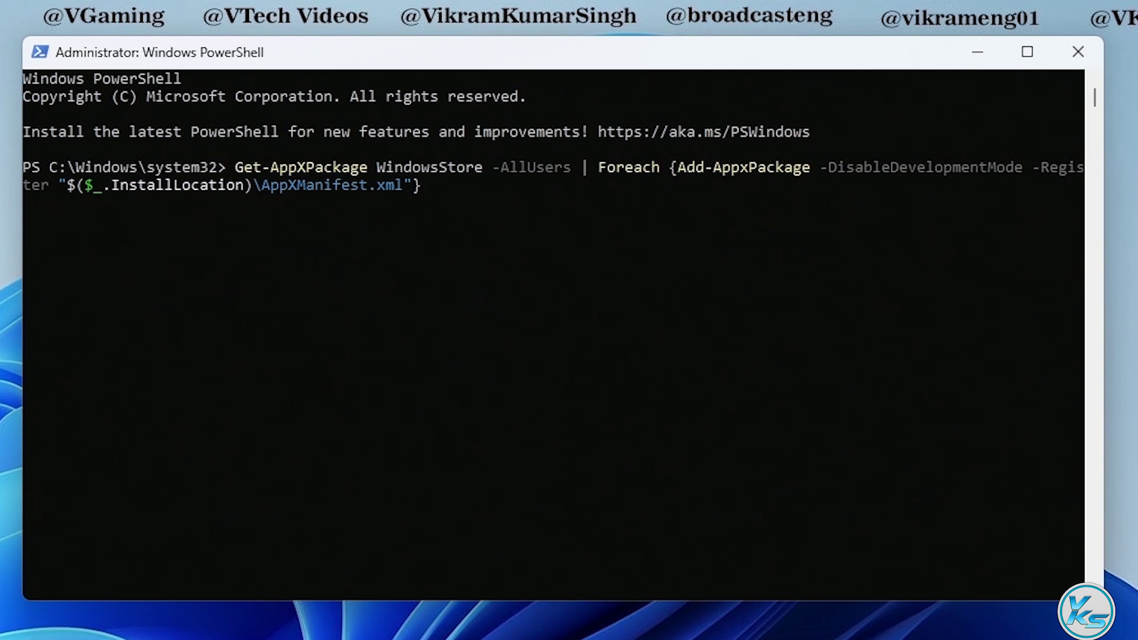
key("Return")
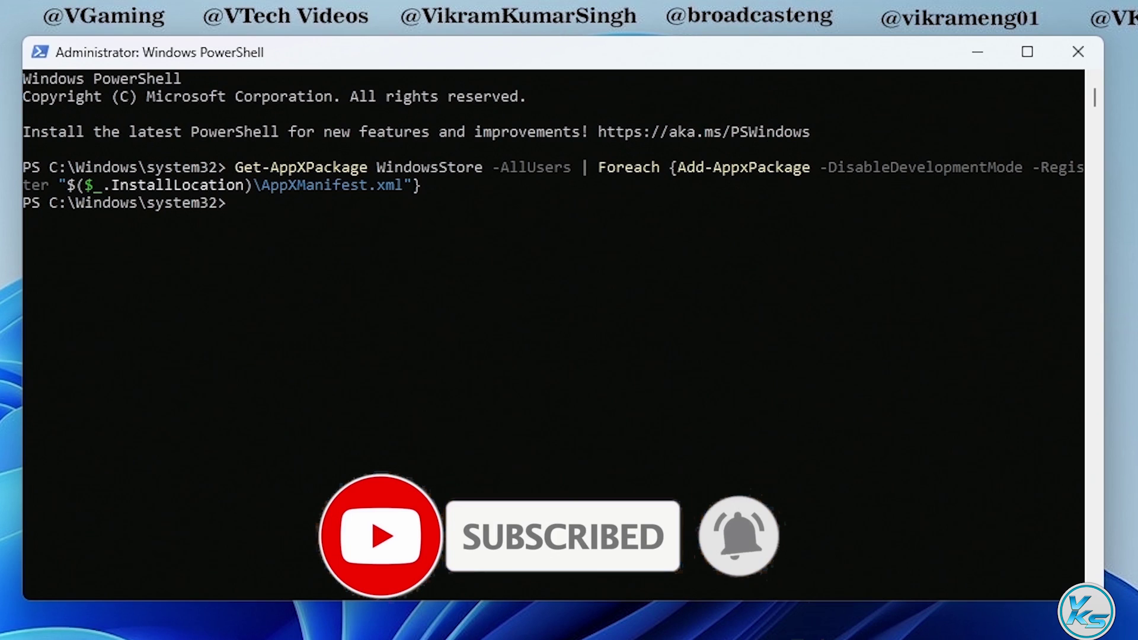
Close PowerShell with the exit command and open the Microsoft Store
type("exit")
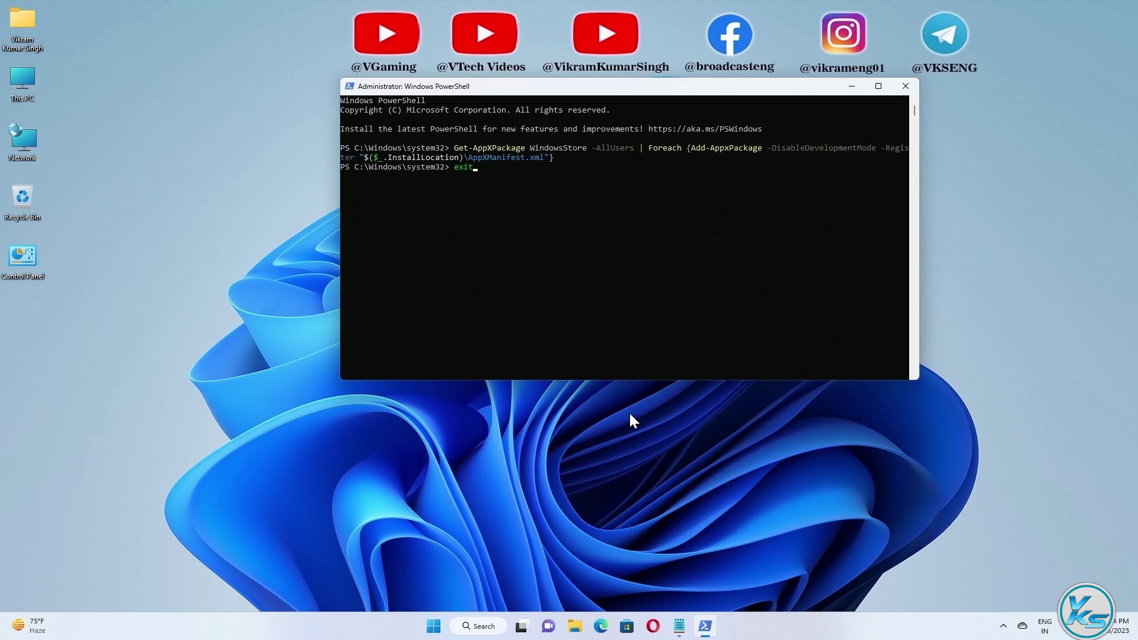
key("Return")
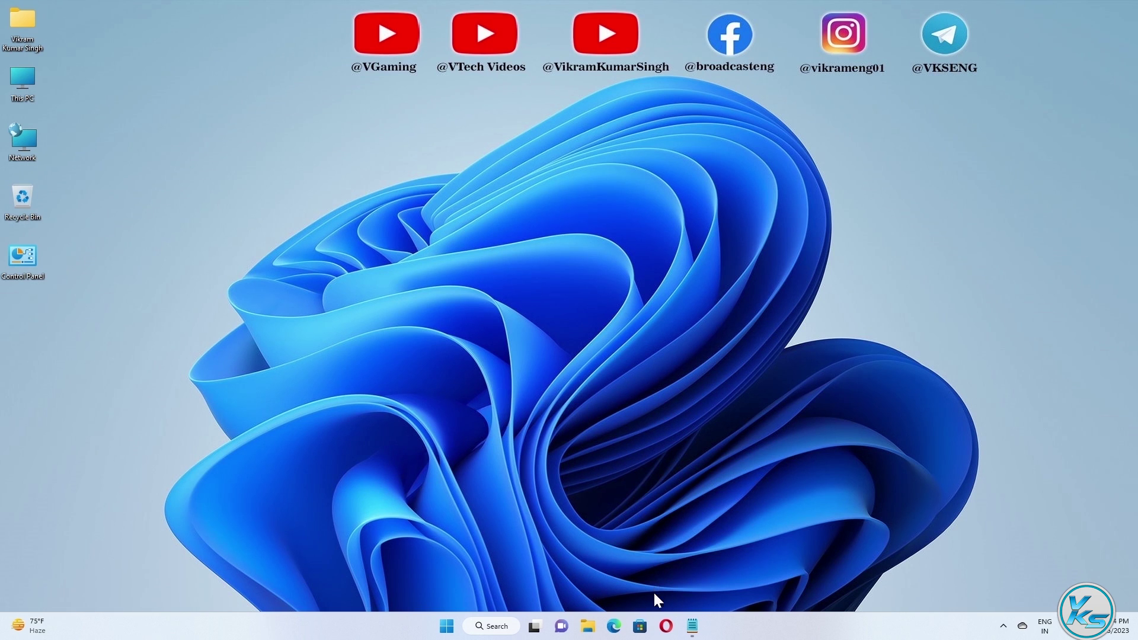
left_click(640, 626)
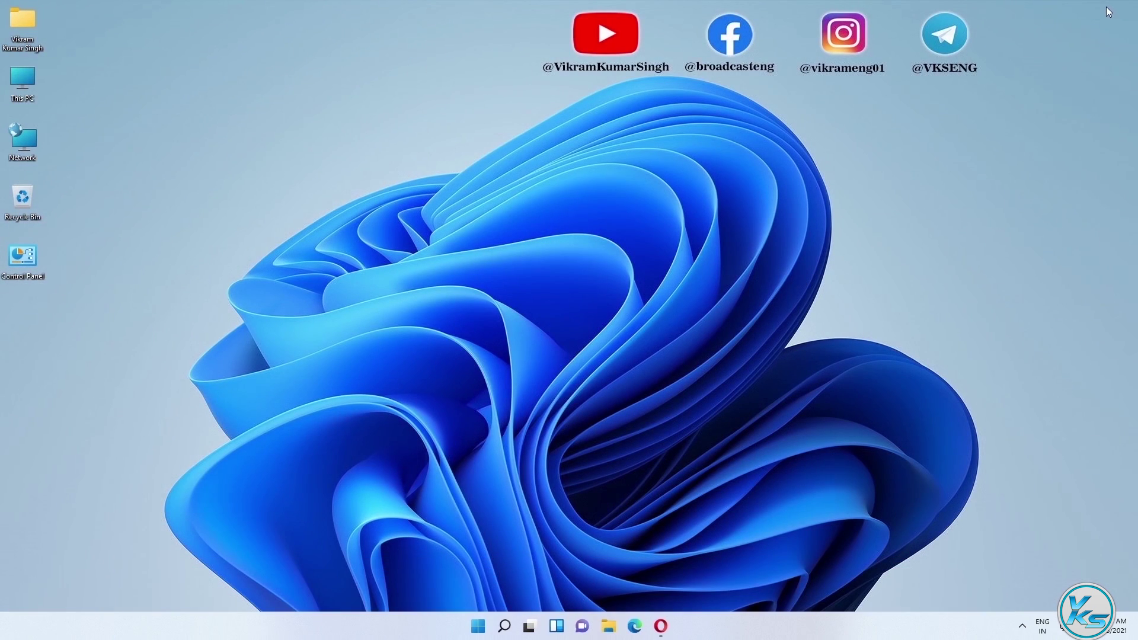
Search Windows for "cmd" and run Command Prompt as administrator, allowing it to make changes to the device
left_click(513, 624)
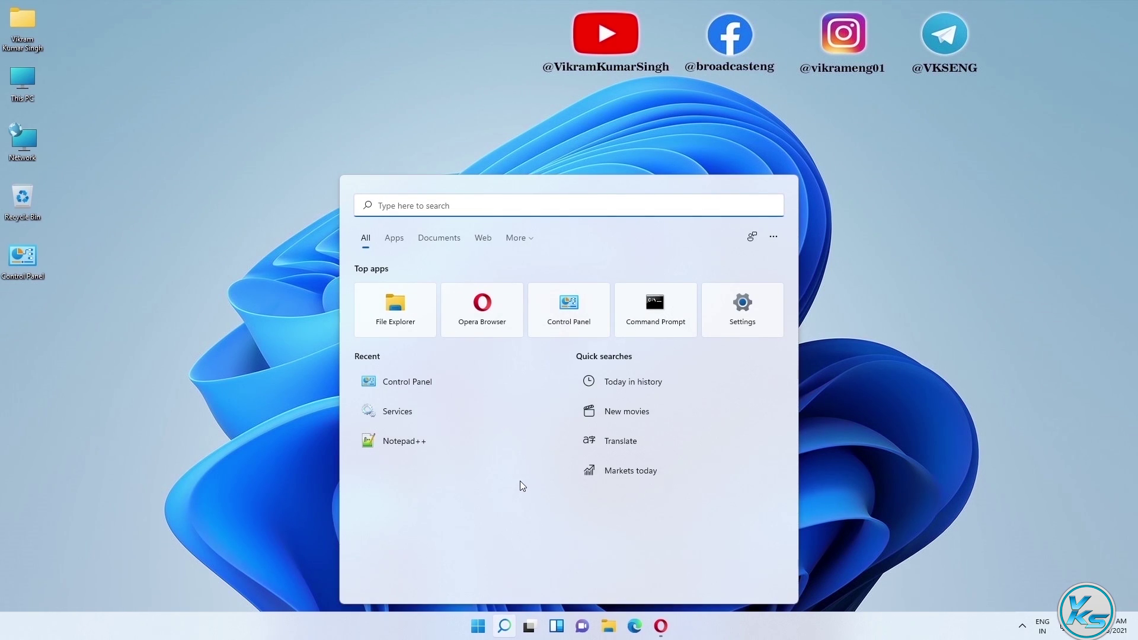
type("cmd")
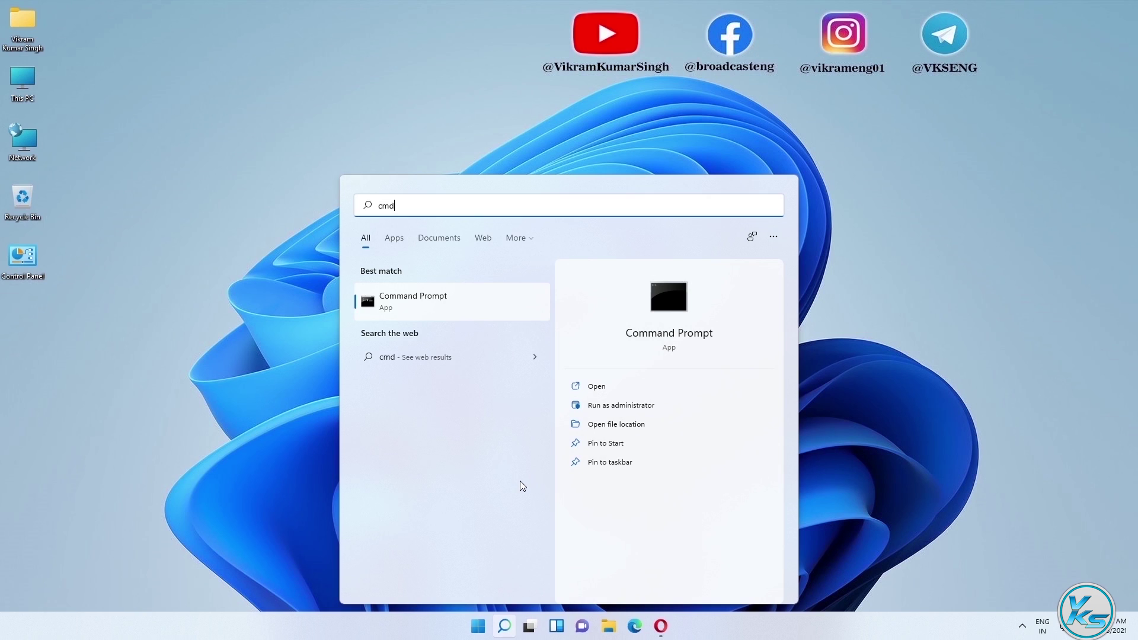
right_click(426, 295)
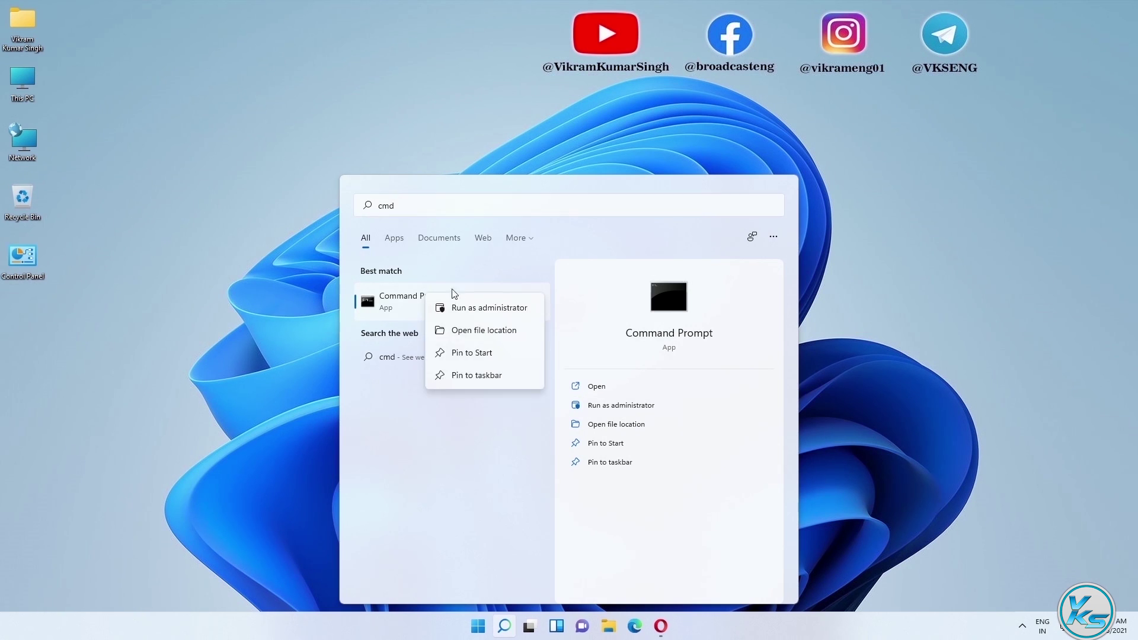
left_click(482, 309)
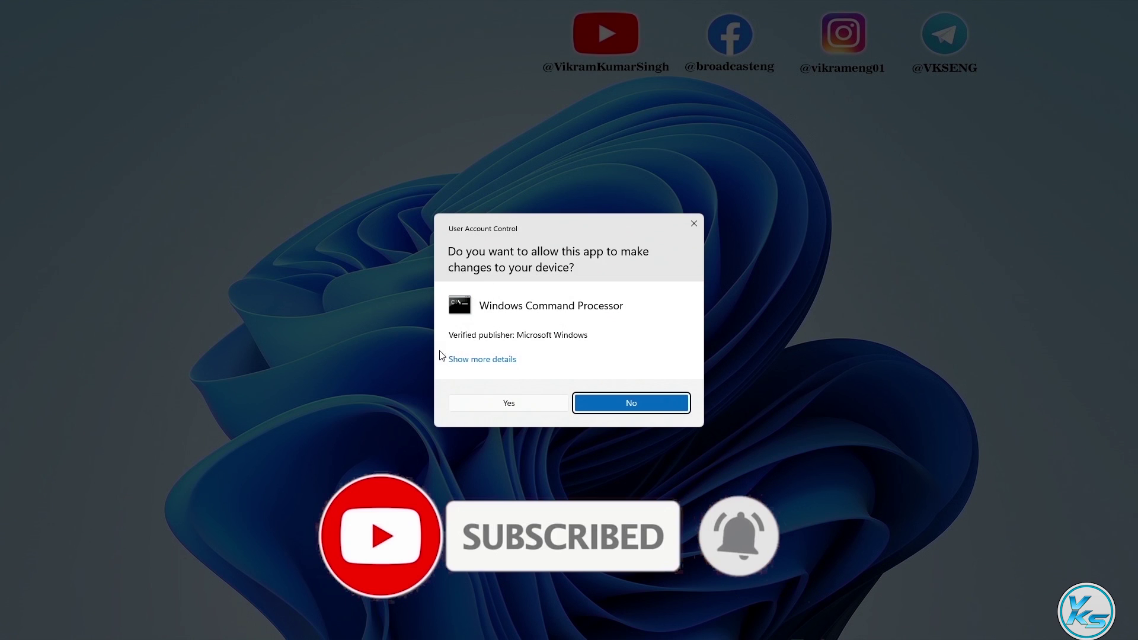
left_click(498, 403)
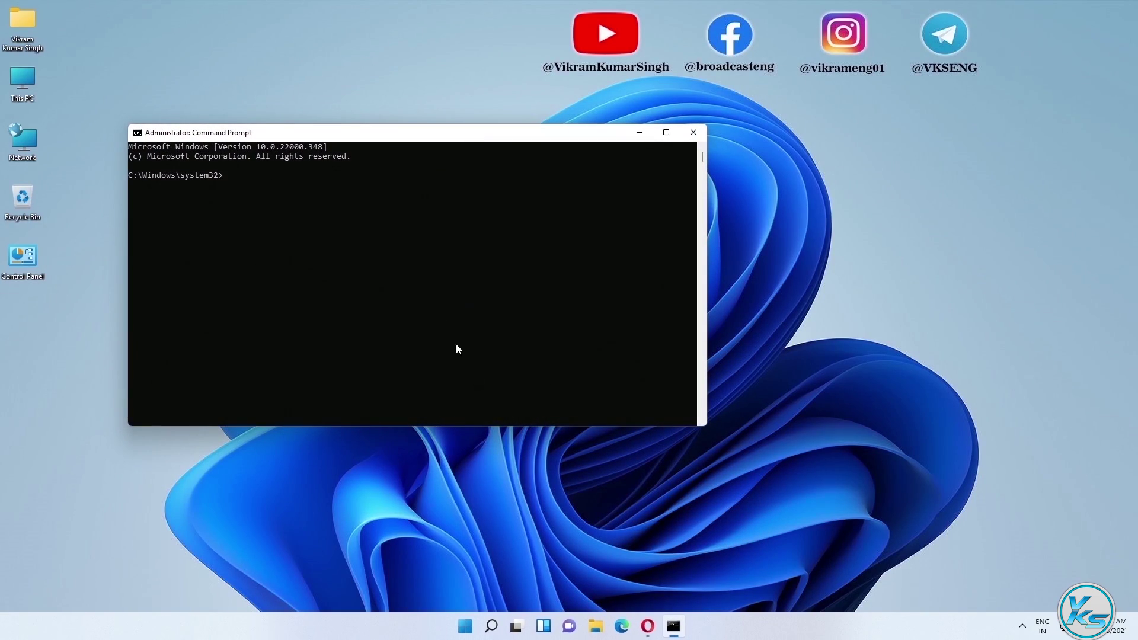
Run sfc /scannow in Command Prompt to scan and repair system files, and close the window once the scan finishes
left_click_drag(370, 135, 544, 111)
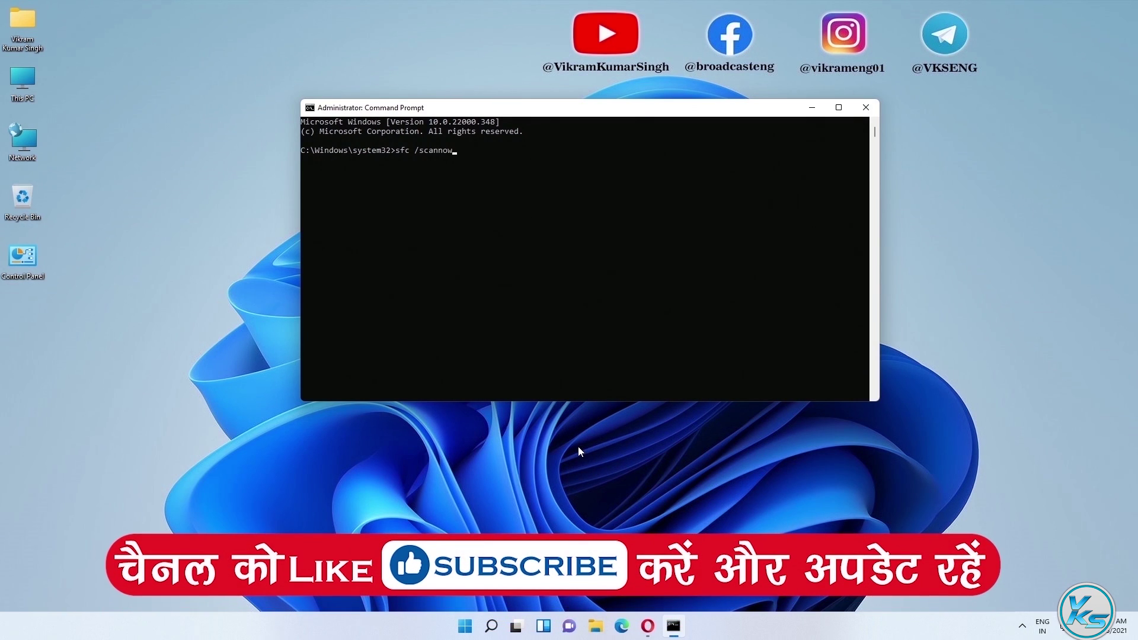
key("Return")
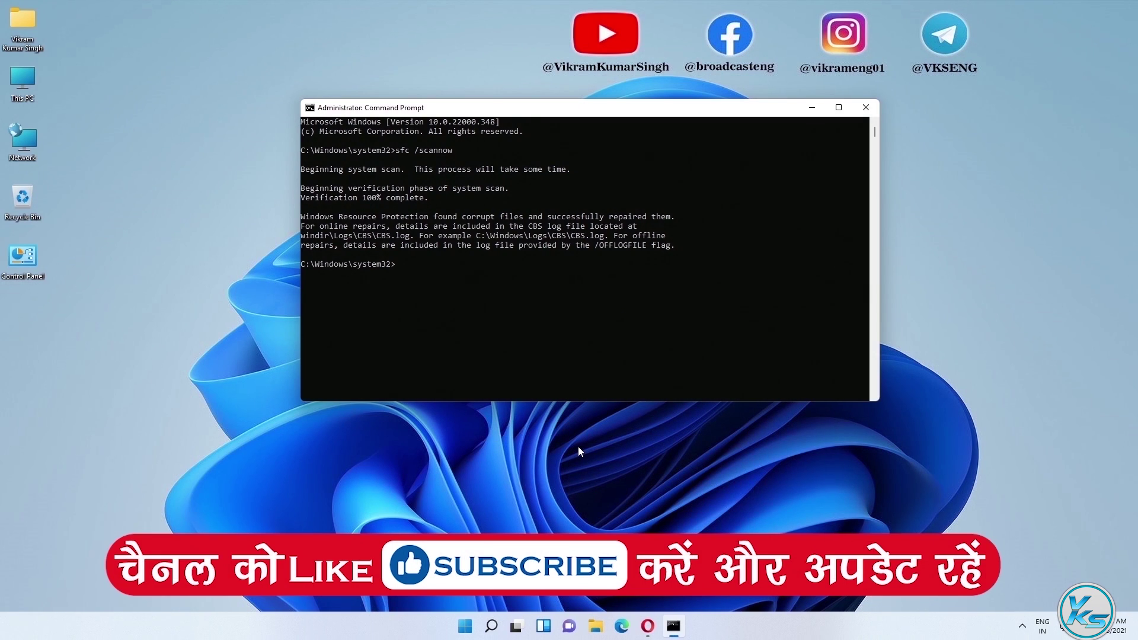
left_click(867, 106)
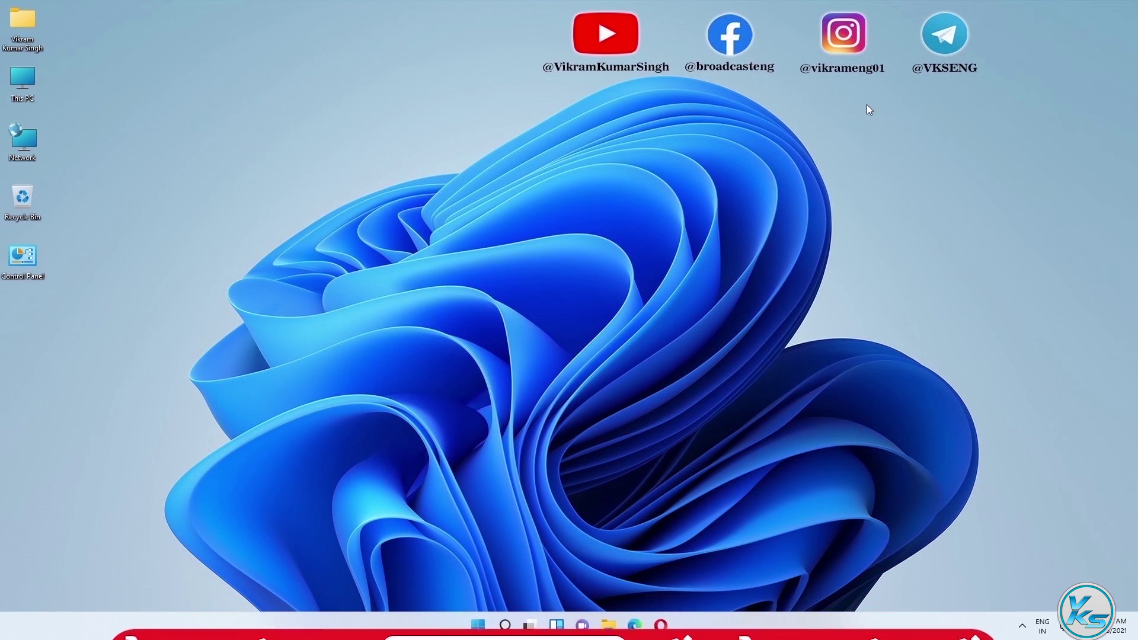
Restart the computer
right_click(482, 623)
mouse_move(510, 580)
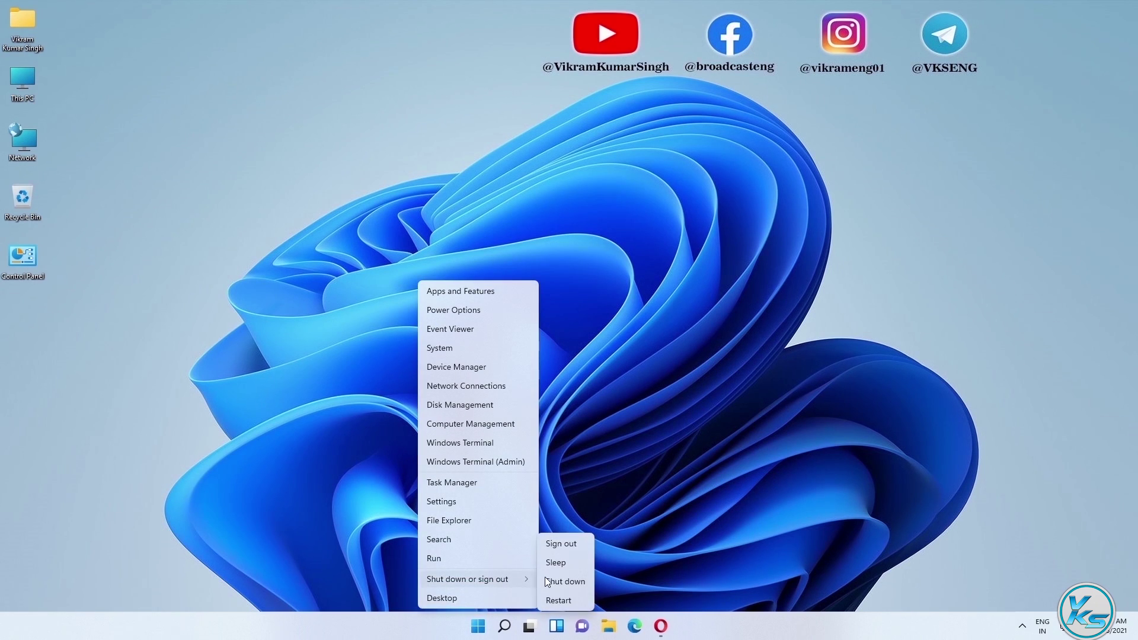
left_click(557, 600)
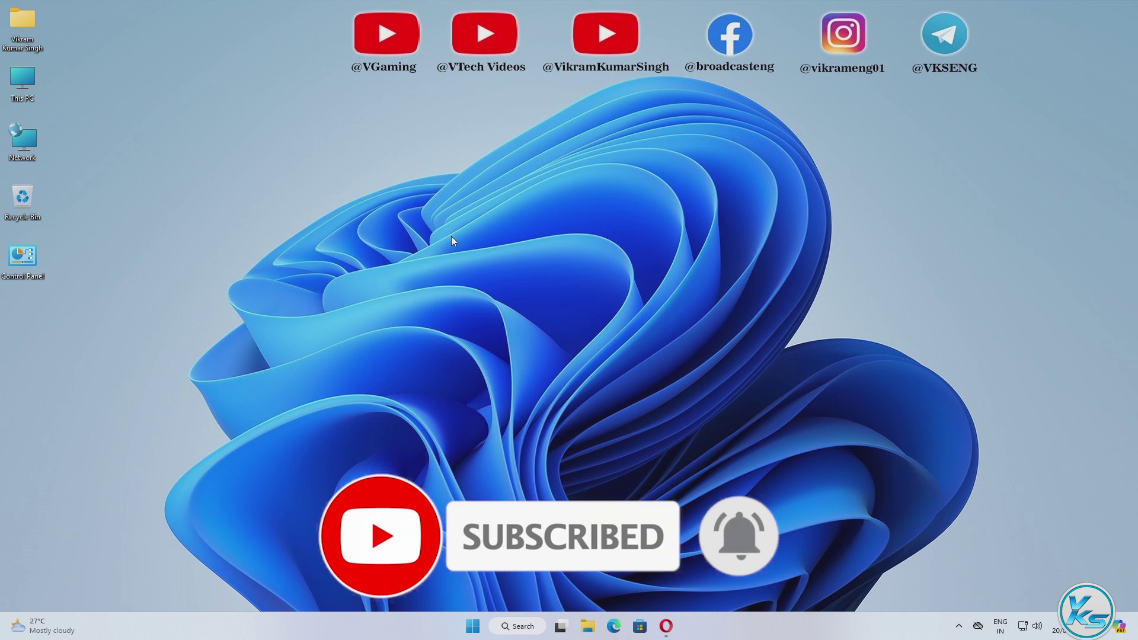
Search Windows for "cmd", run Command Prompt as administrator, allow it to make changes to the device, and reposition its window
left_click(513, 625)
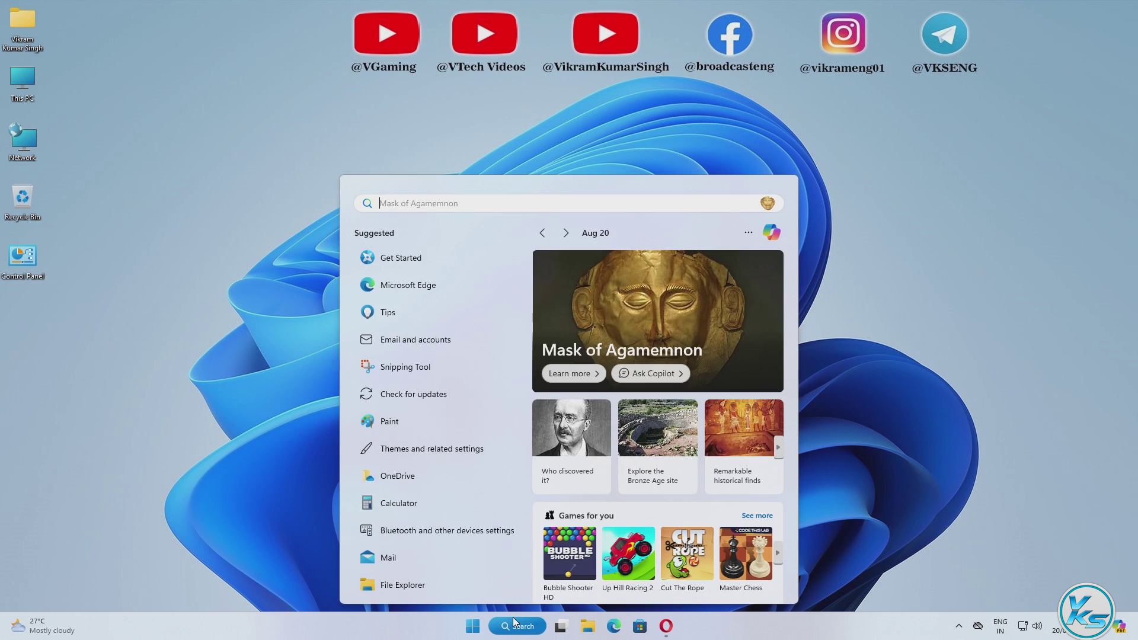
type("cmd")
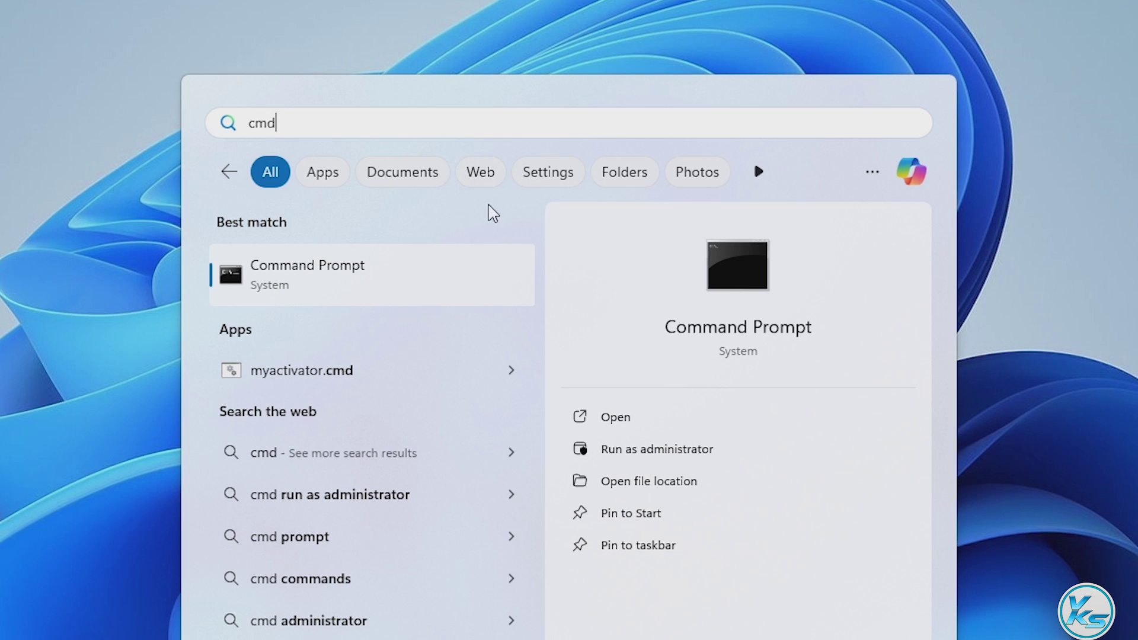
right_click(300, 278)
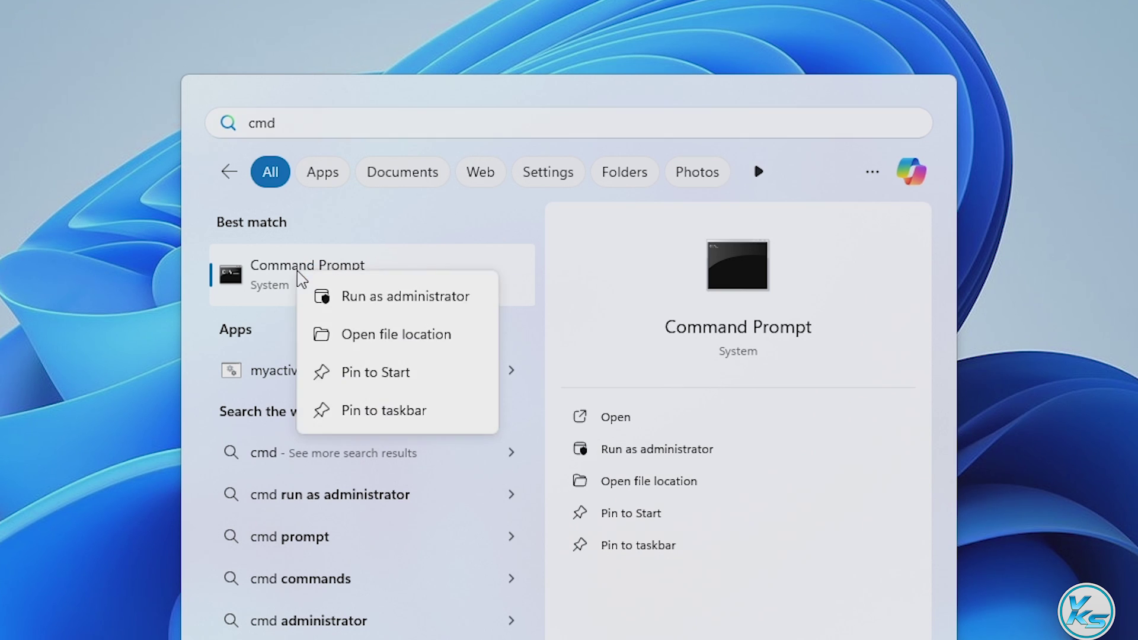
left_click(391, 299)
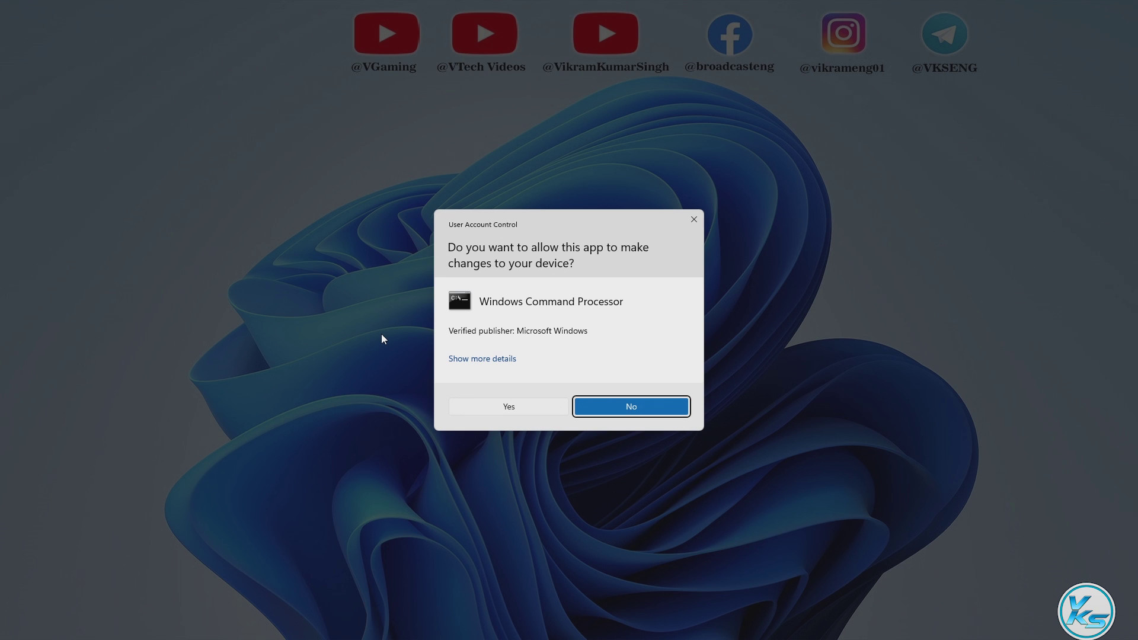
left_click(481, 405)
left_click_drag(398, 75, 664, 89)
Run DISM /Online /Cleanup-Image /CheckHealth in Command Prompt to check the Windows image for corruption
type("D")
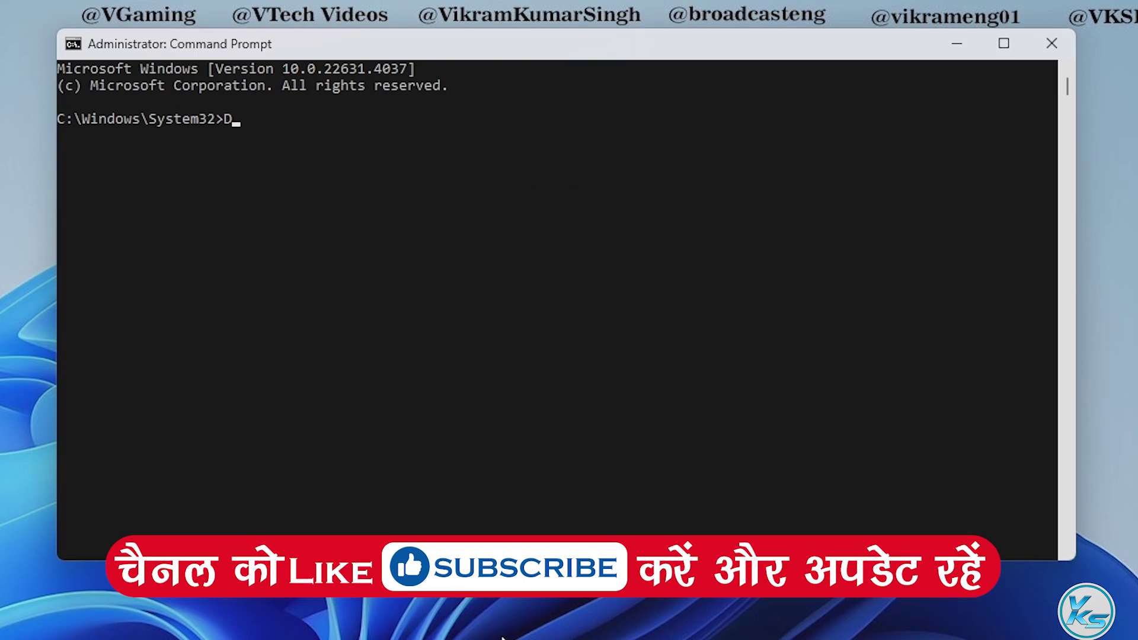
type("ISM /Online /C")
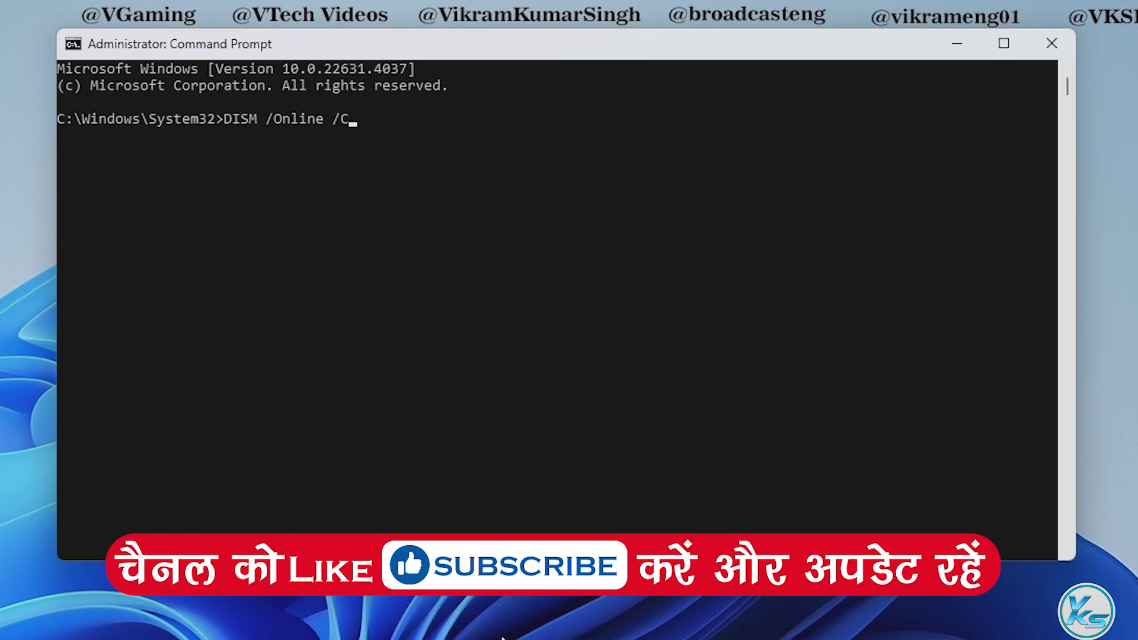
type("leanup-Image /CheckHealth")
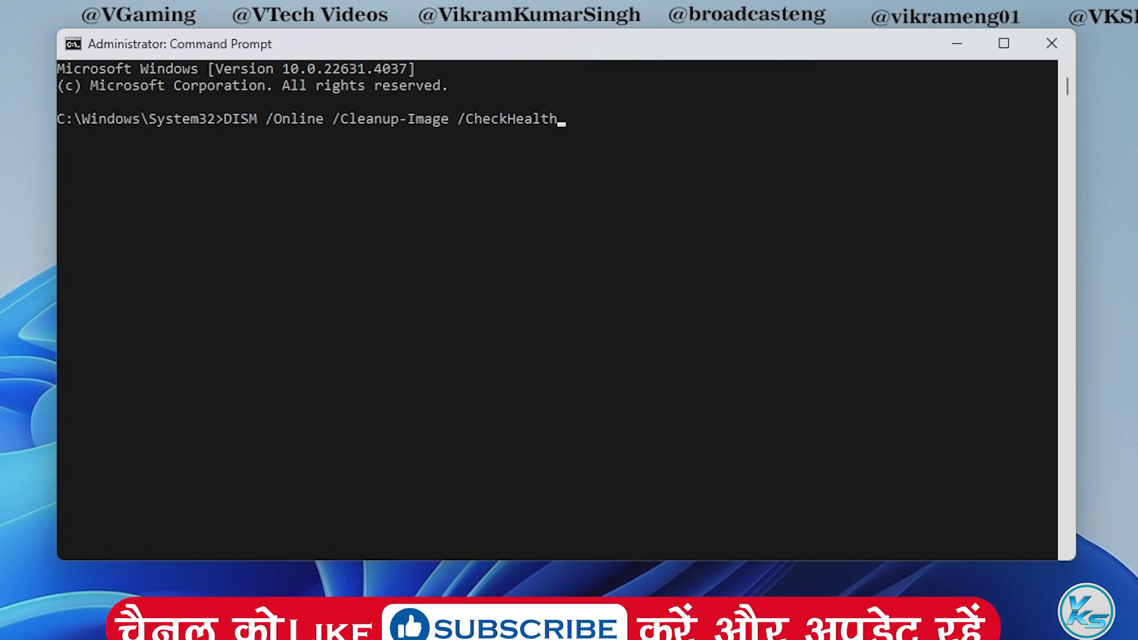
key("Return")
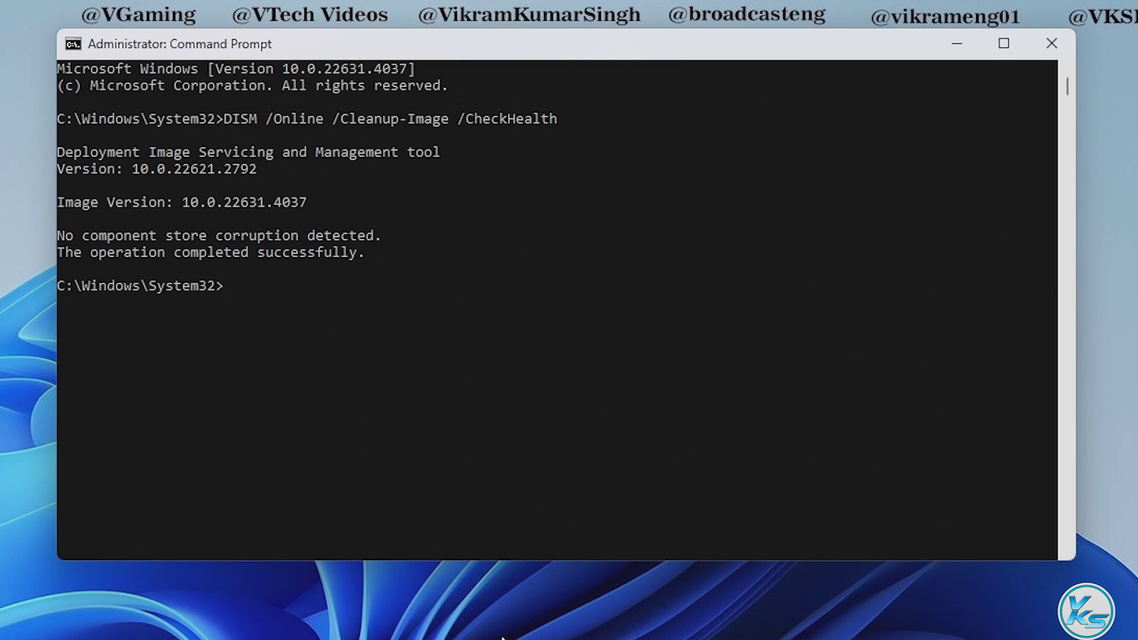
Run DISM /Online /Cleanup-Image /ScanHealth in Command Prompt to scan the component store
type("DISM /Online /Cl")
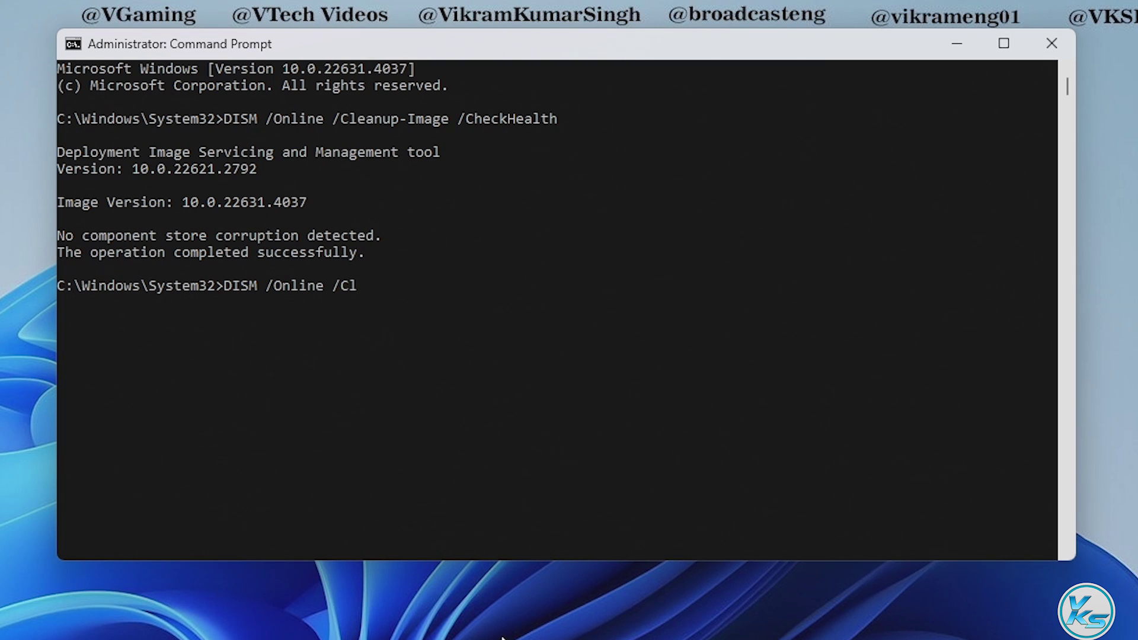
type("eanup-Image /Sca")
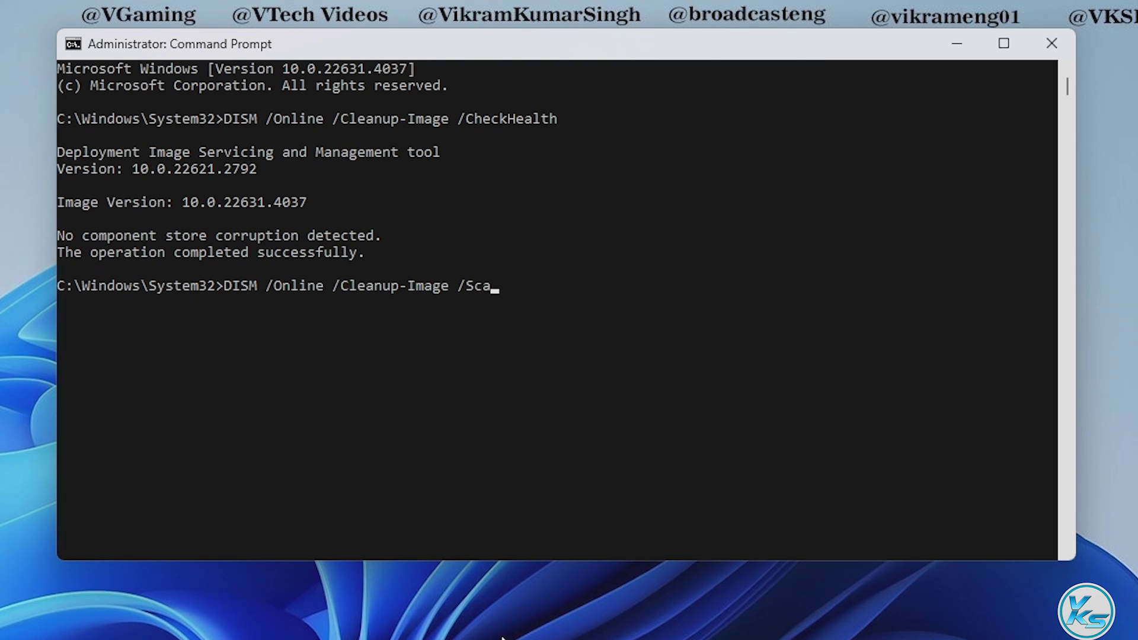
type("nHealth")
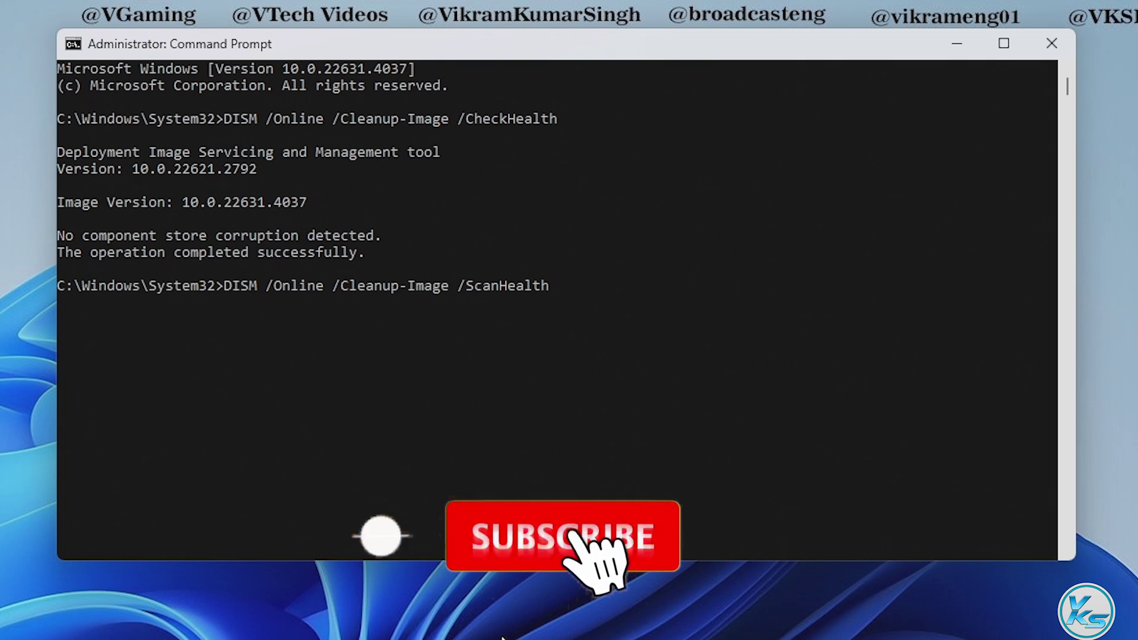
key("Return")
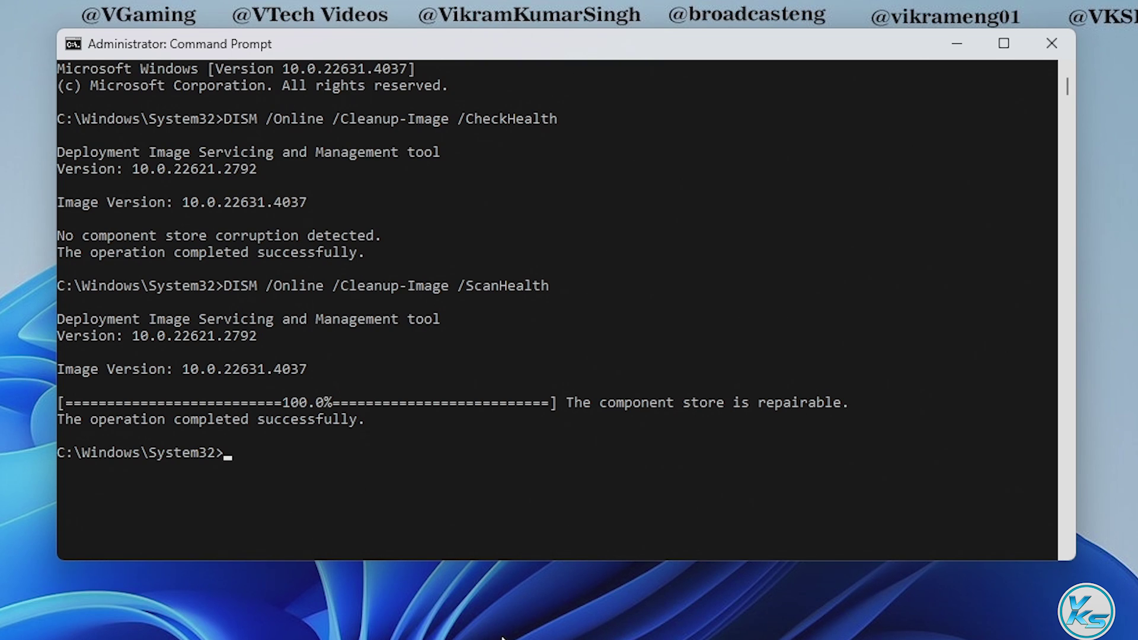
Run DISM /Online /Cleanup-Image /RestoreHealth to repair the Windows image, and close Command Prompt once the operation finishes
type("DISM /Online /Clean")
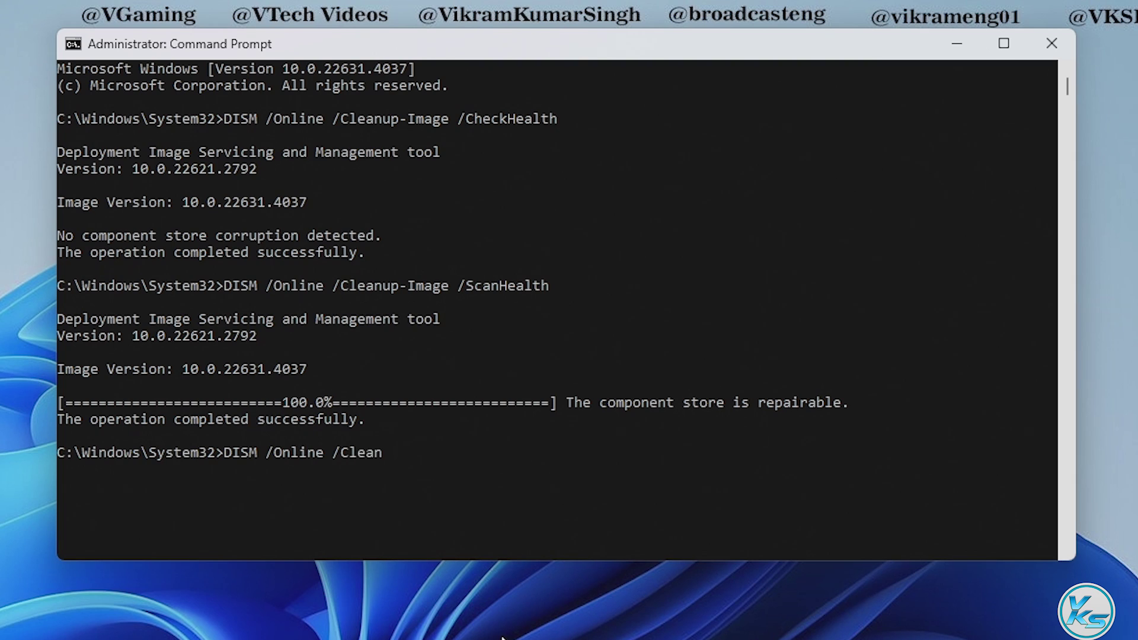
type("up-Image /RestoreHea")
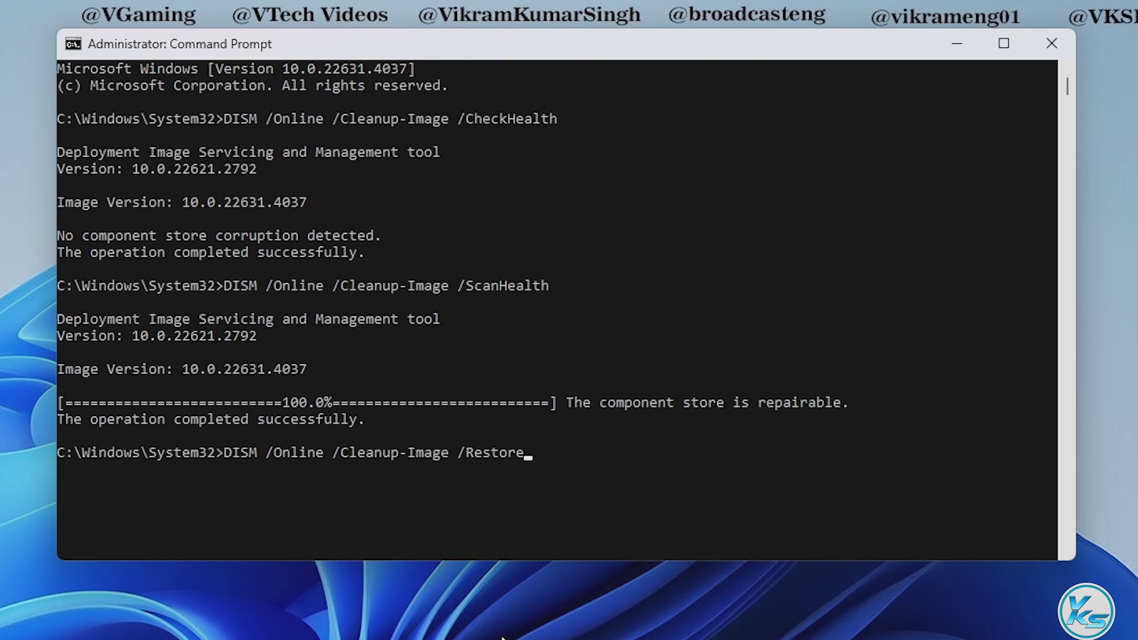
type("lth")
key("Return")
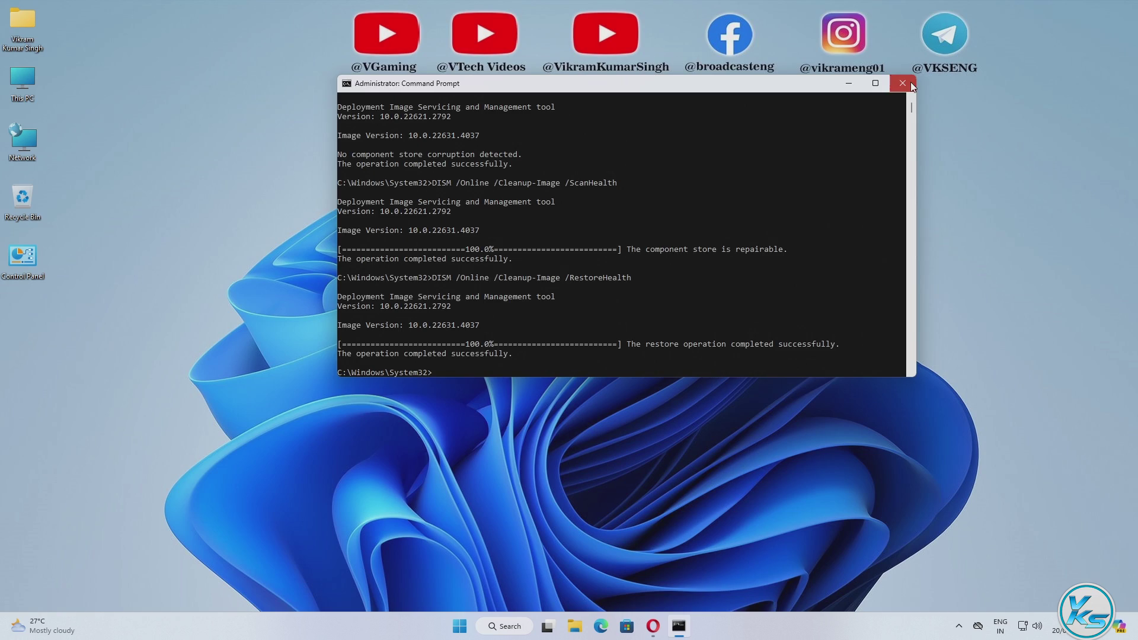
left_click(1065, 41)
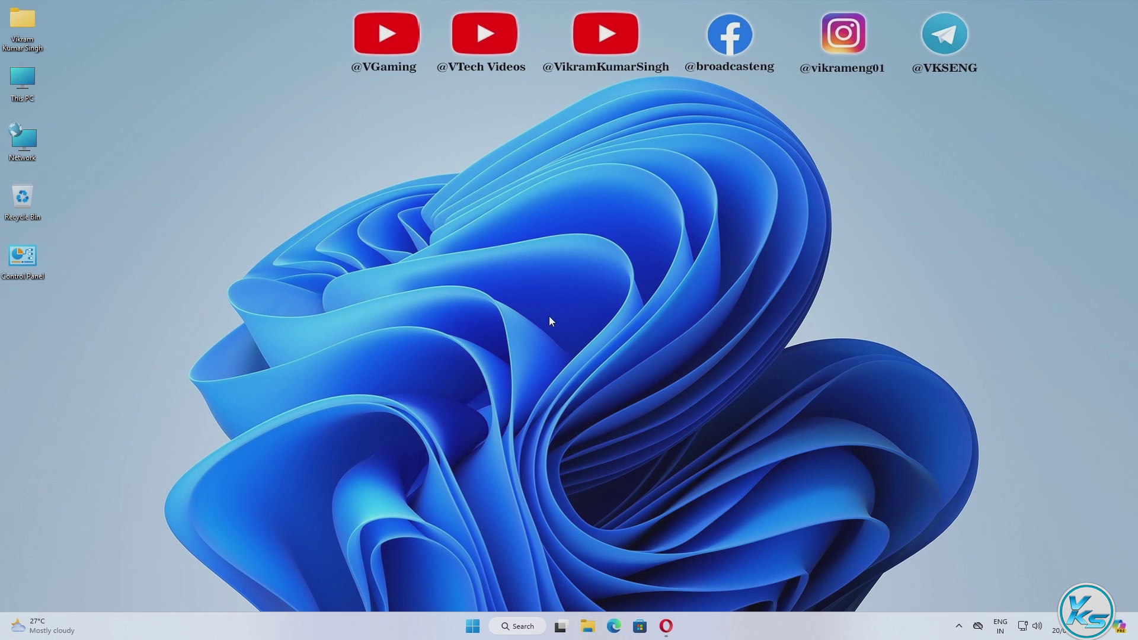
right_click(474, 629)
mouse_move(504, 572)
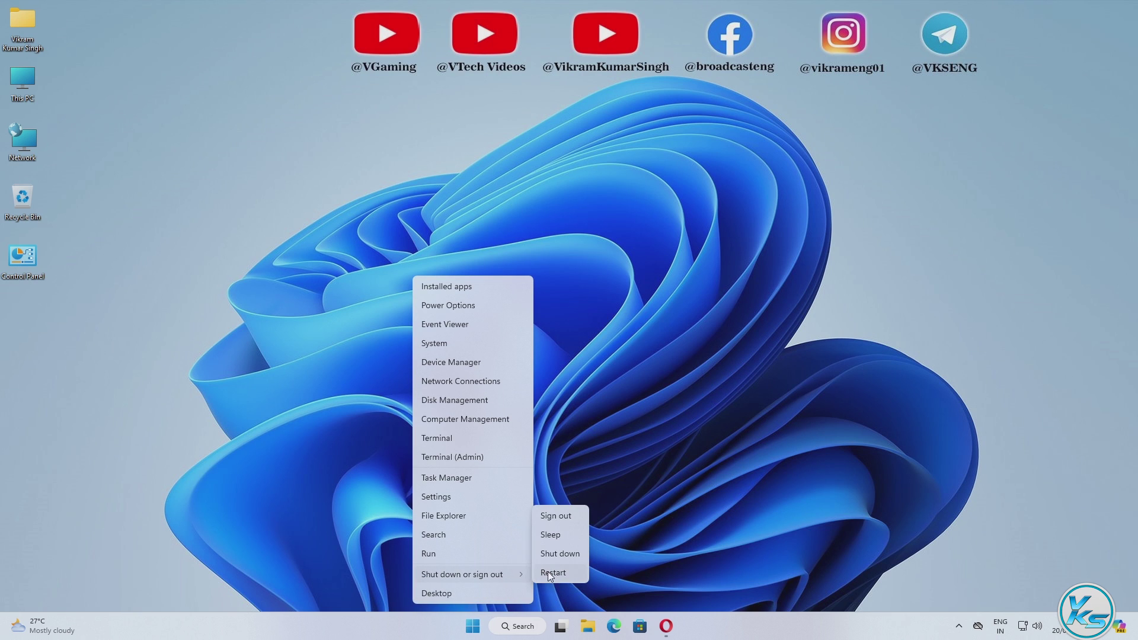
left_click(660, 401)
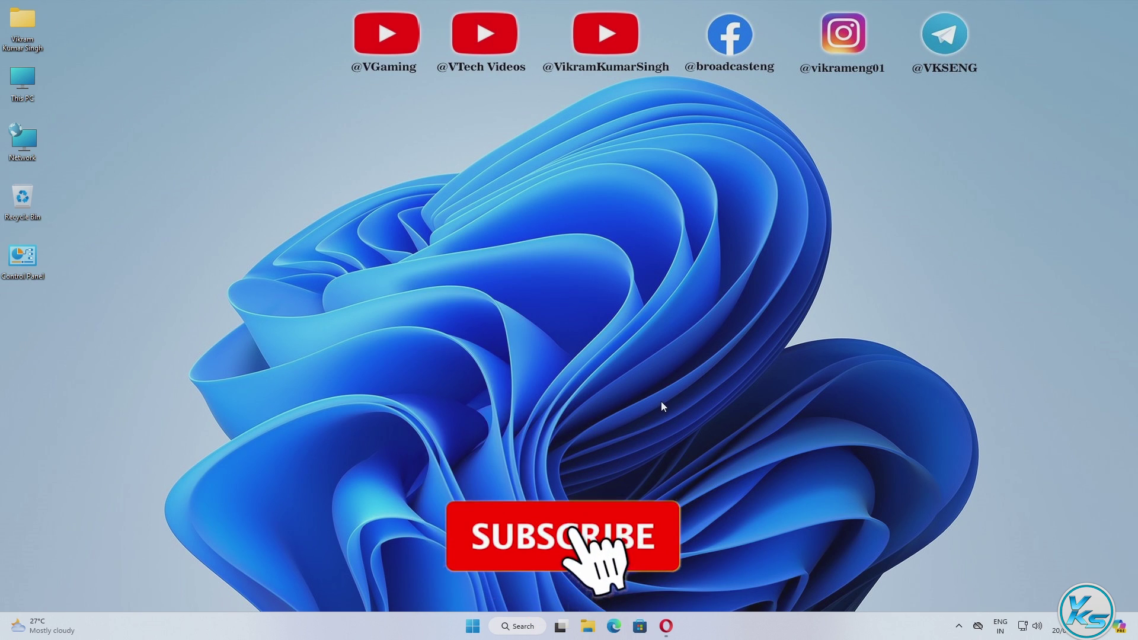